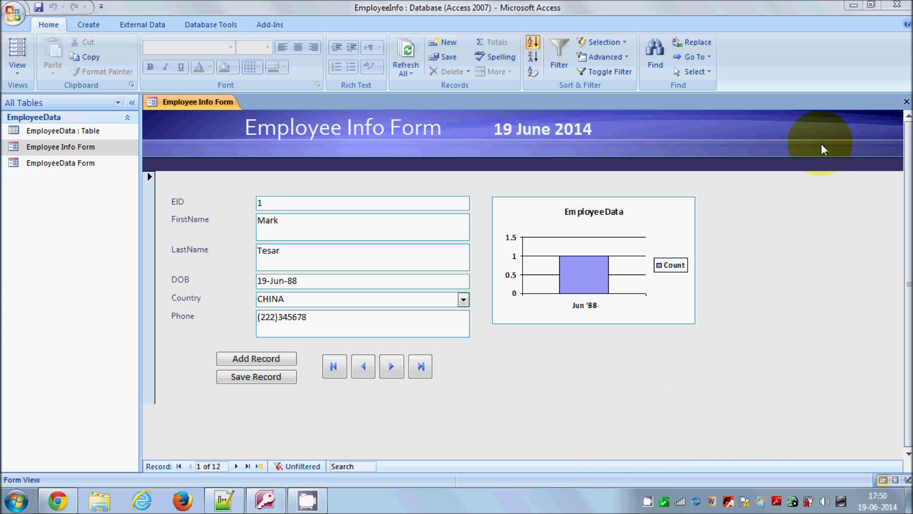
# Step: Close the Employee Info Form and open the EmployeeData table
pyautogui.click(906, 105)
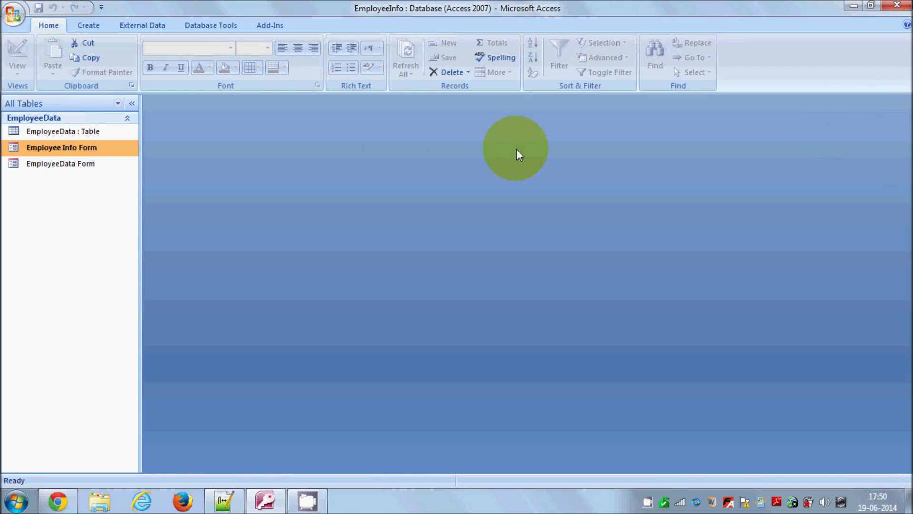
pyautogui.click(89, 135)
pyautogui.rightClick(88, 135)
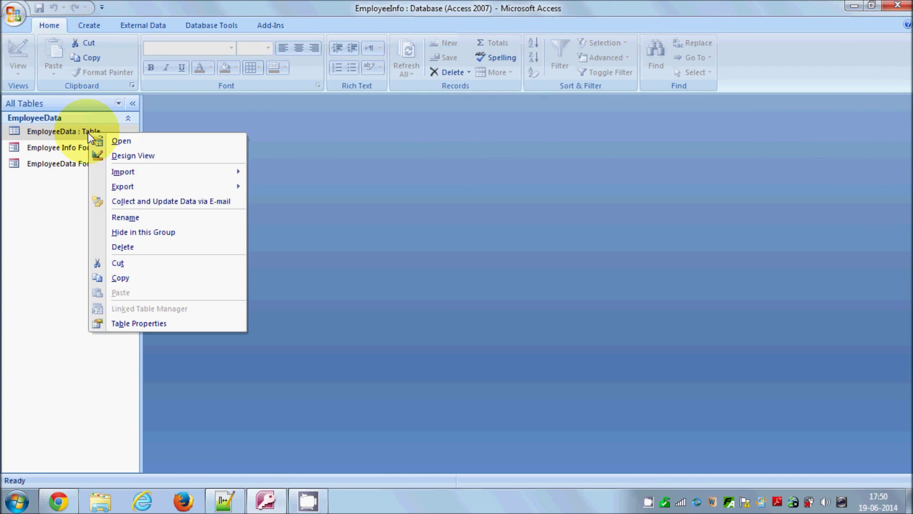
pyautogui.click(120, 142)
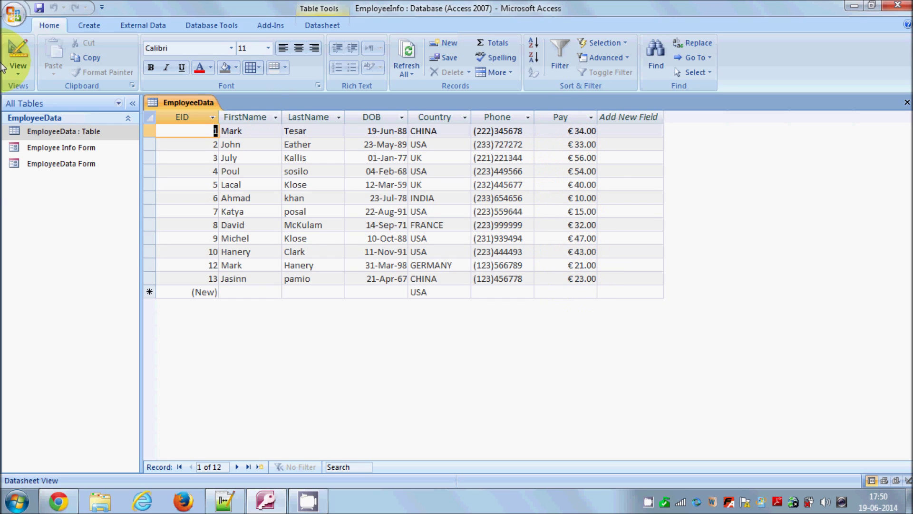
# Step: Set the Pay field's format to Euro in the table design, then save the table and return to its datasheet
pyautogui.click(17, 67)
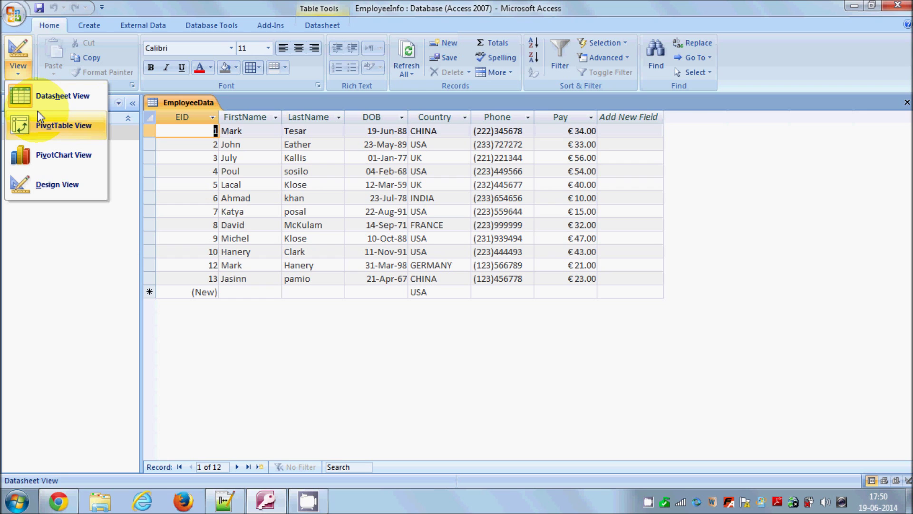
pyautogui.click(56, 184)
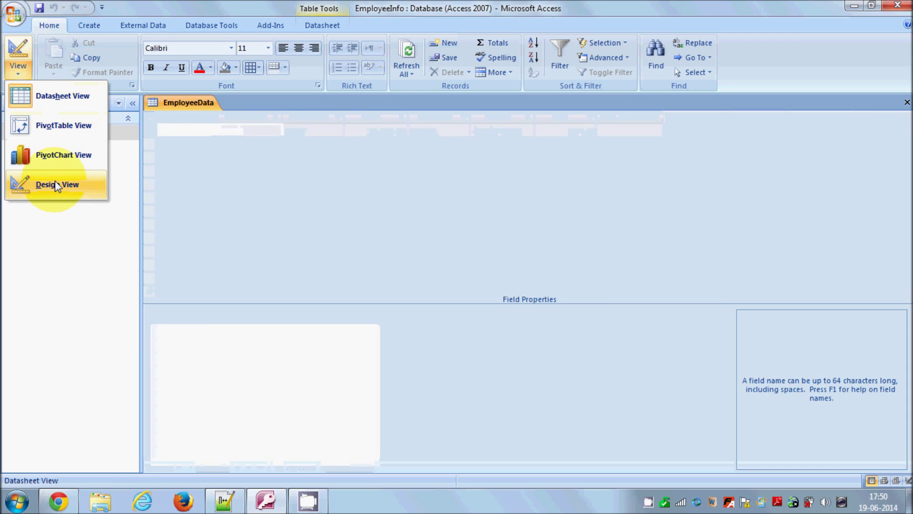
pyautogui.click(177, 206)
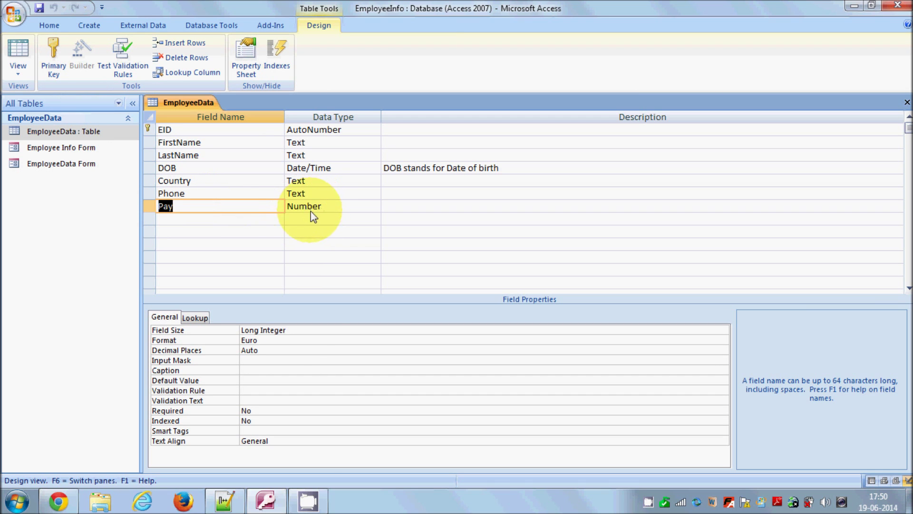
pyautogui.click(286, 340)
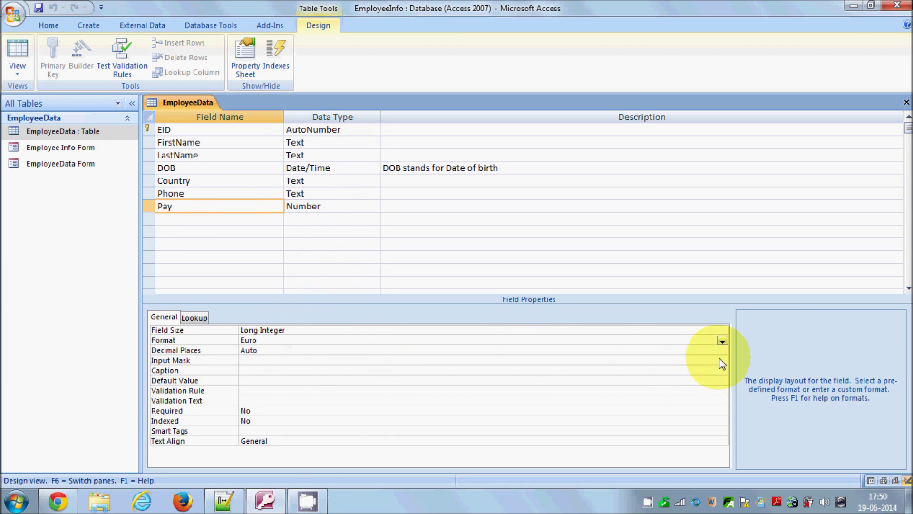
pyautogui.click(722, 340)
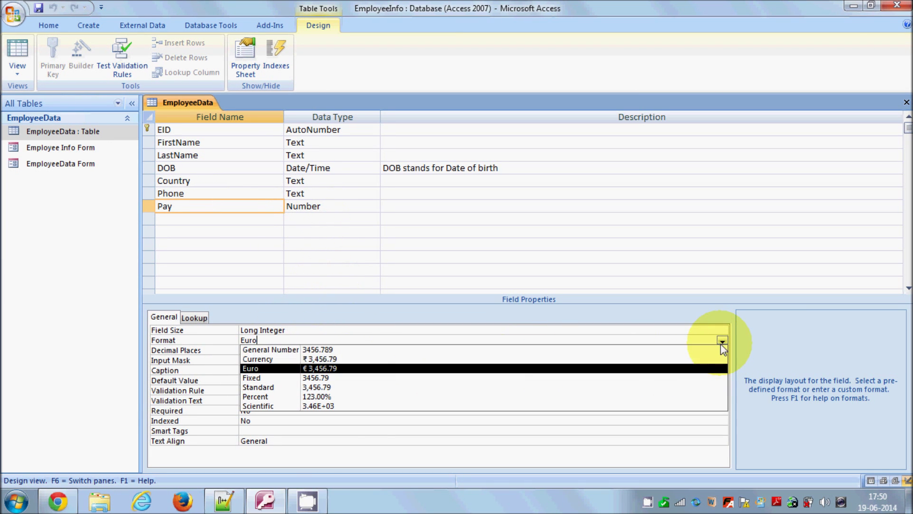
pyautogui.click(382, 368)
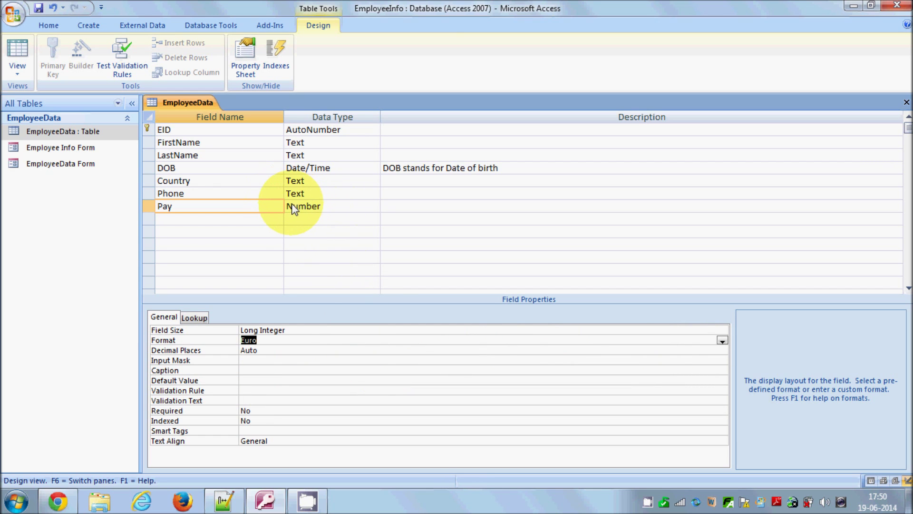
pyautogui.click(17, 59)
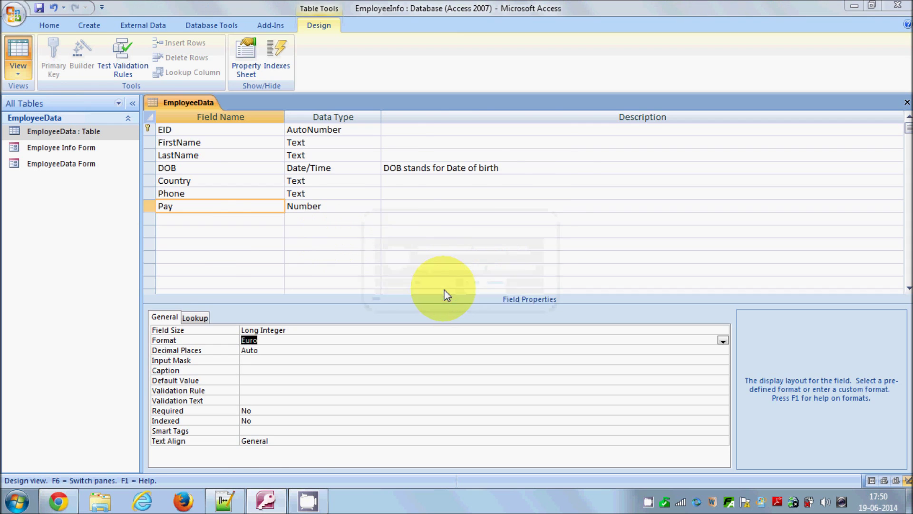
pyautogui.click(432, 285)
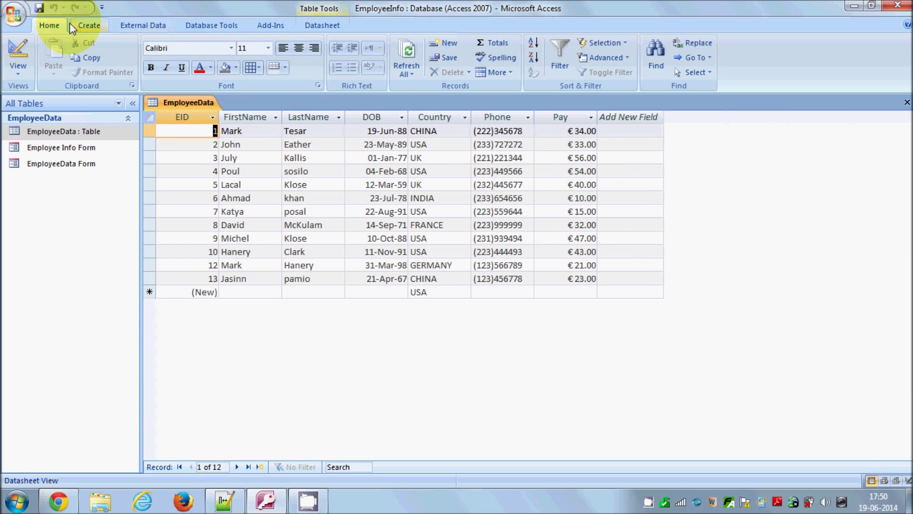
# Step: Build a detail query with the Simple Query Wizard, including all fields of the EmployeeData table
pyautogui.click(87, 27)
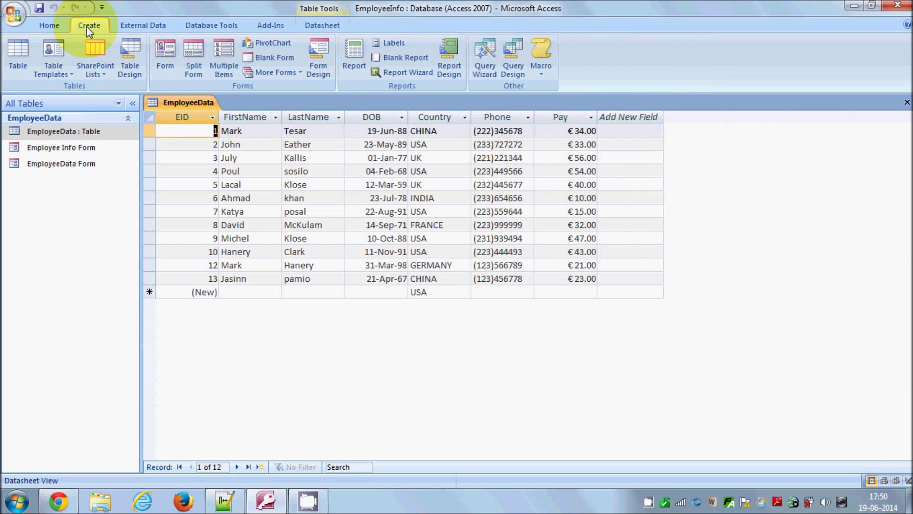
pyautogui.click(485, 67)
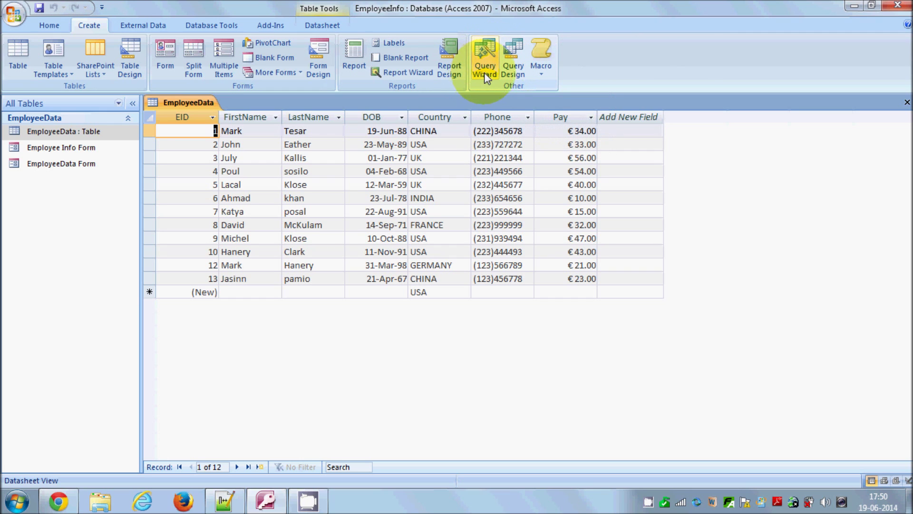
pyautogui.click(489, 60)
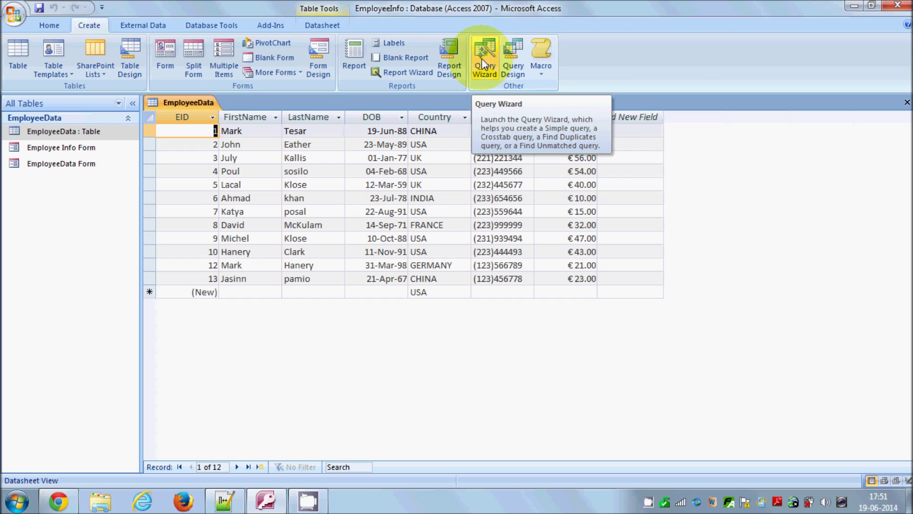
pyautogui.click(484, 64)
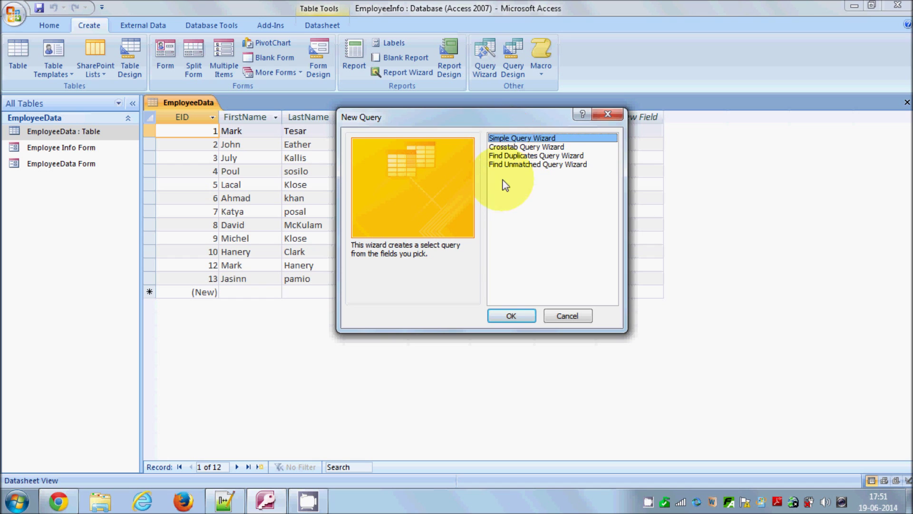
pyautogui.click(512, 314)
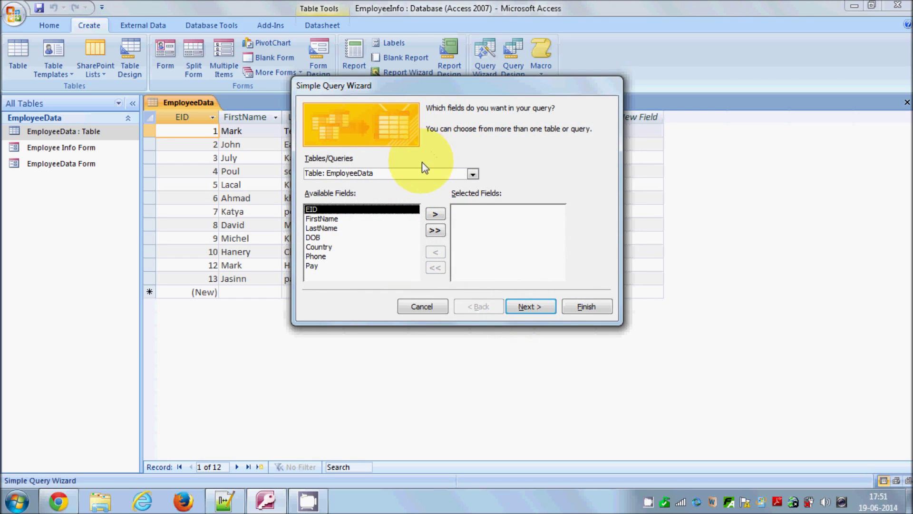
pyautogui.click(473, 174)
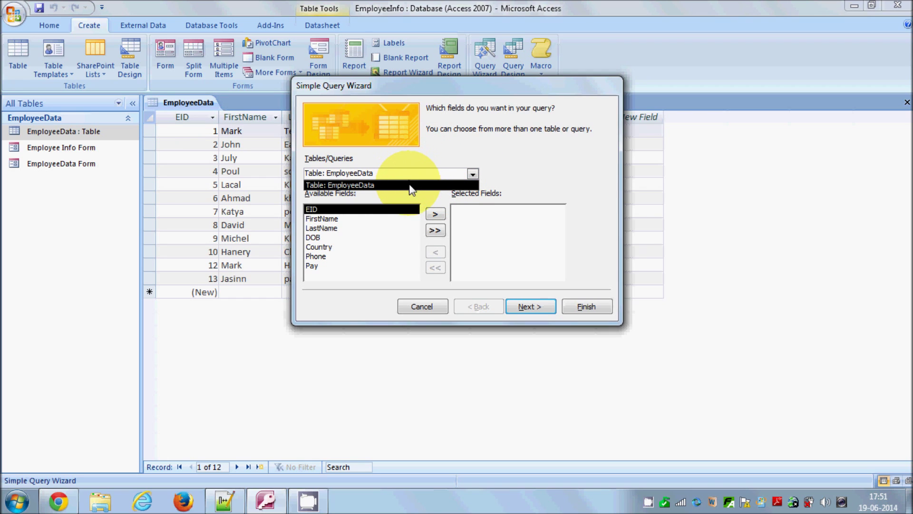
pyautogui.click(384, 185)
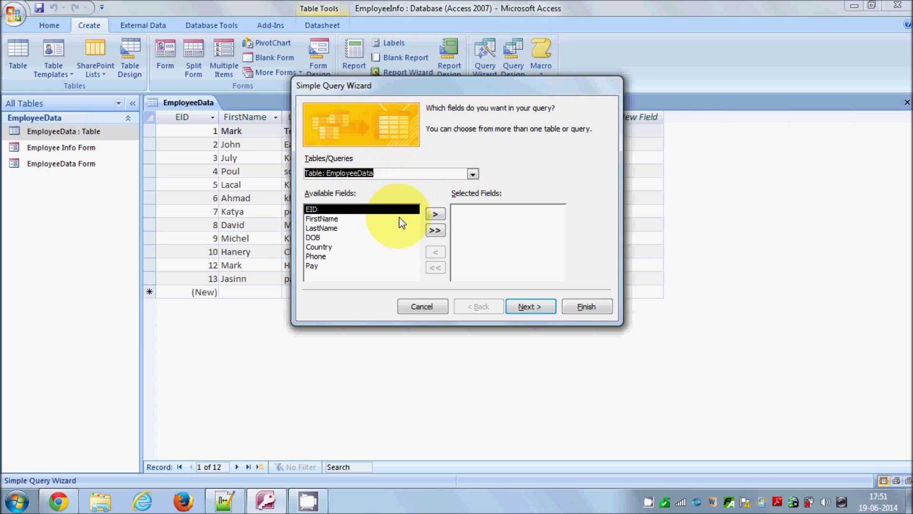
pyautogui.click(435, 230)
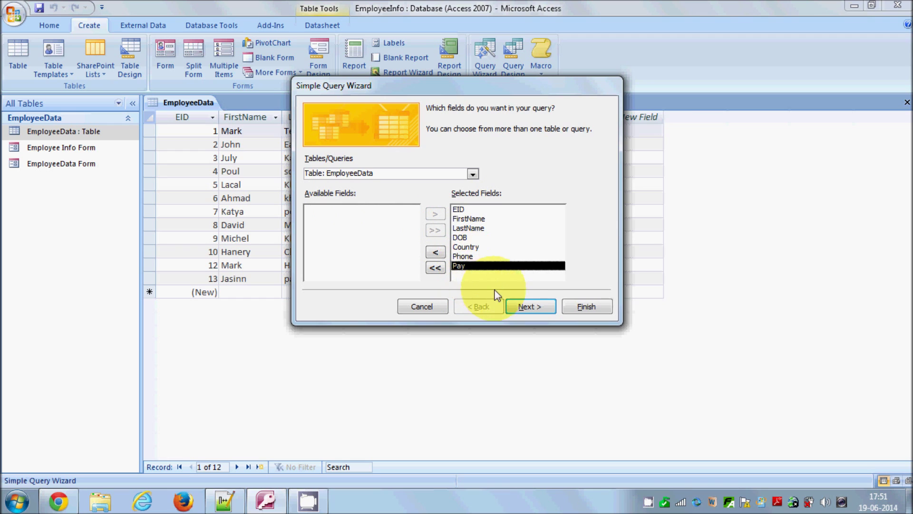
pyautogui.click(525, 307)
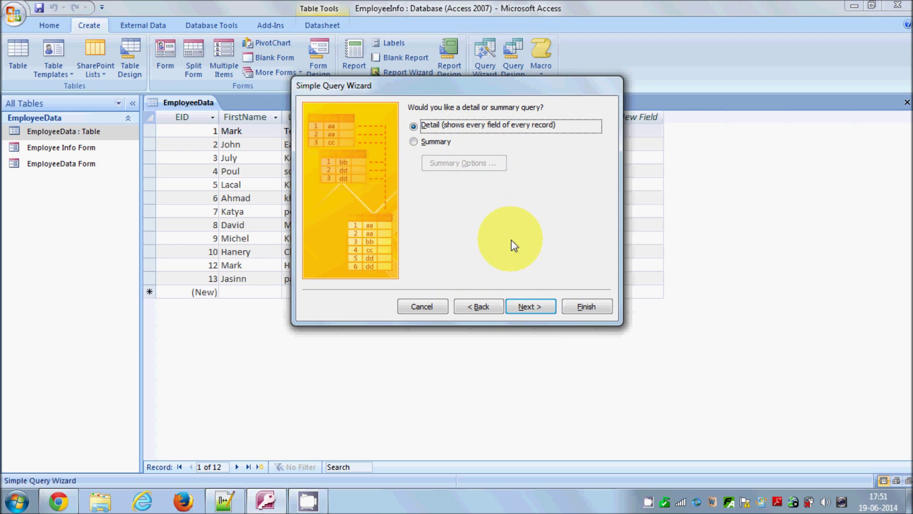
pyautogui.click(518, 308)
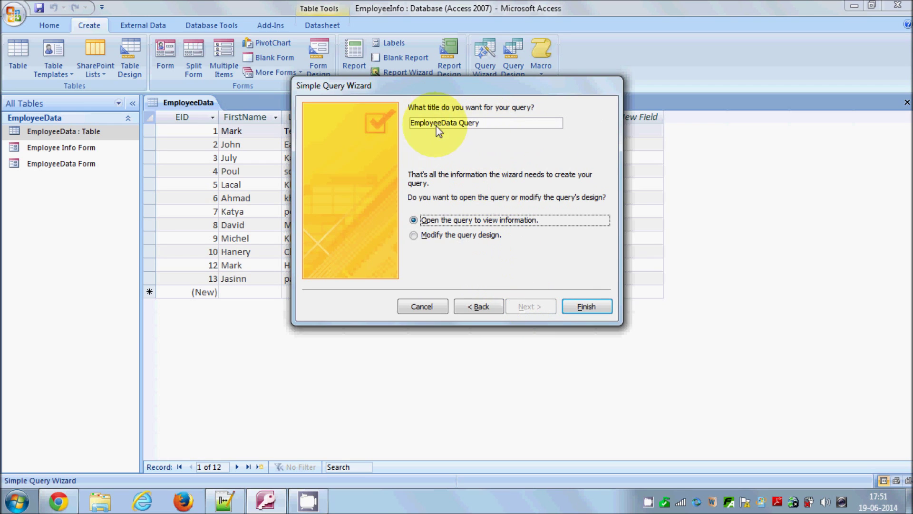
# Step: Keep the title EmployeeData Query and finish the wizard with the option to modify the query design
pyautogui.moveTo(412, 123)
pyautogui.mouseDown()
pyautogui.moveTo(501, 136)
pyautogui.moveTo(407, 125)
pyautogui.mouseUp()
pyautogui.click(495, 125)
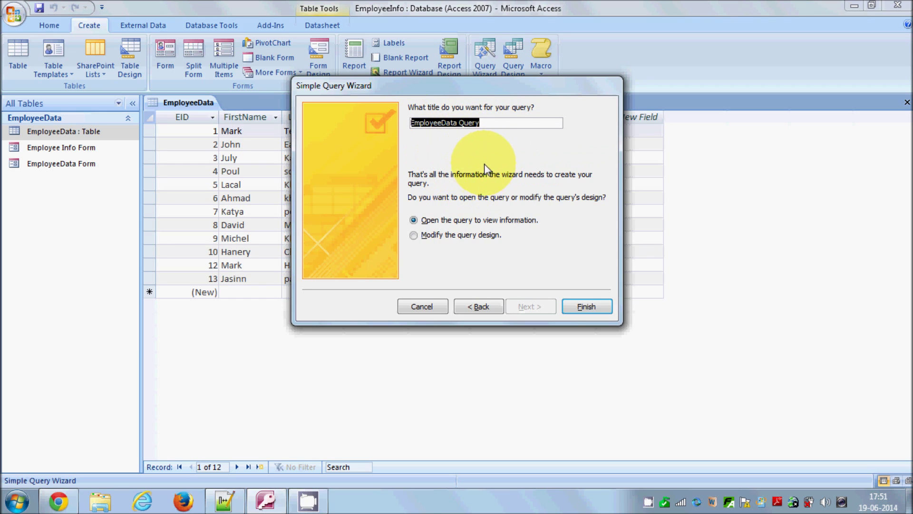
pyautogui.click(419, 237)
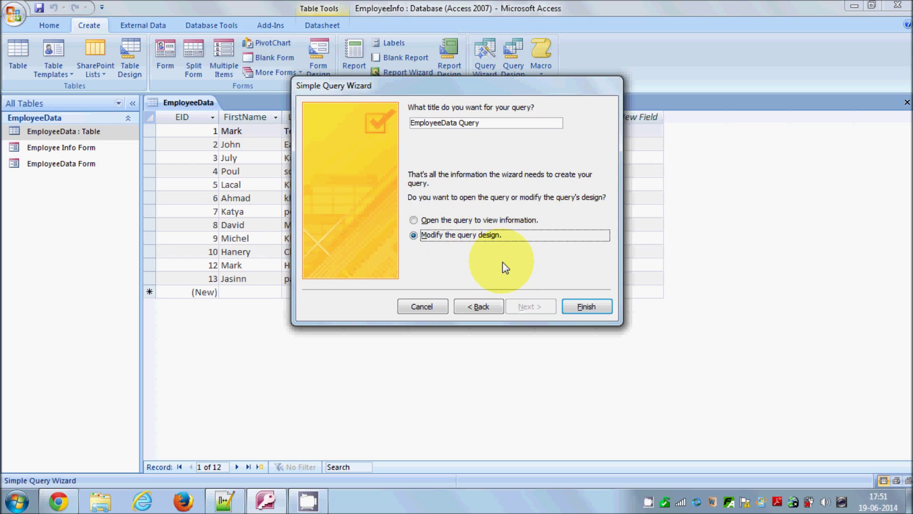
pyautogui.click(581, 309)
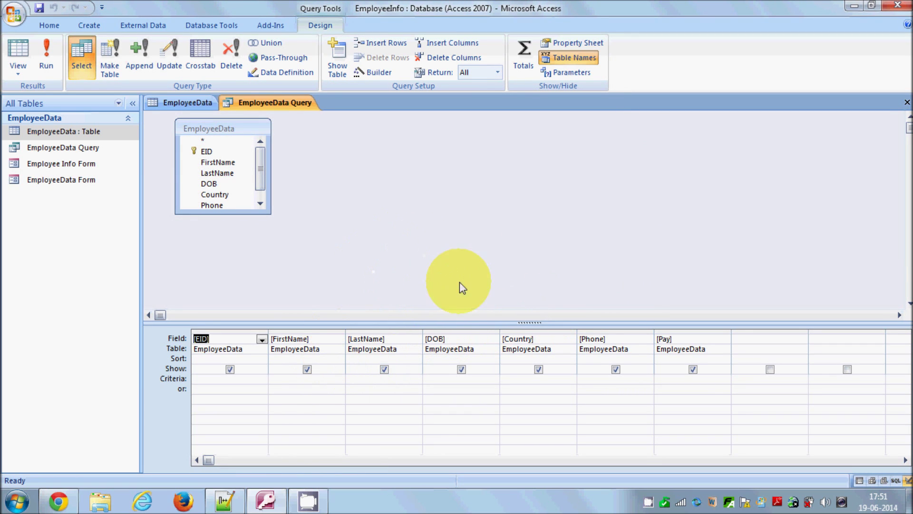
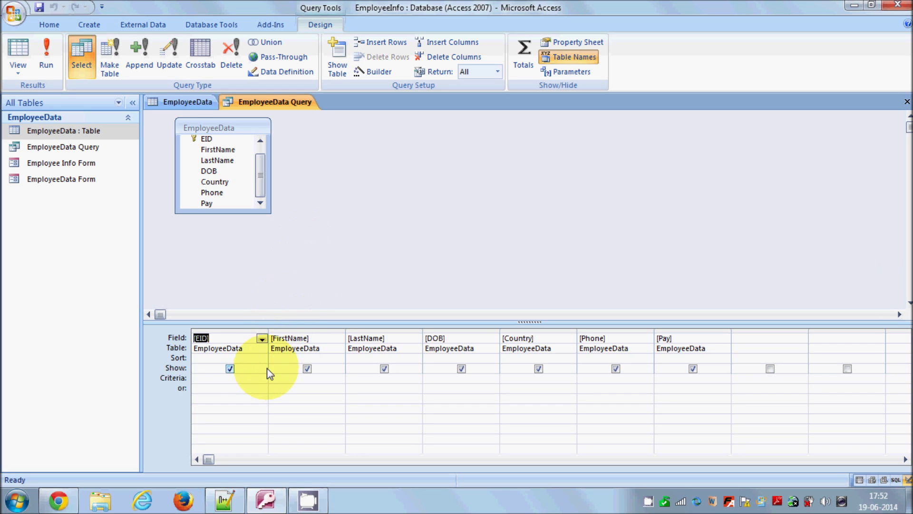
# Step: Enter M* as the criterion for the FirstName field in the query design
pyautogui.click(240, 388)
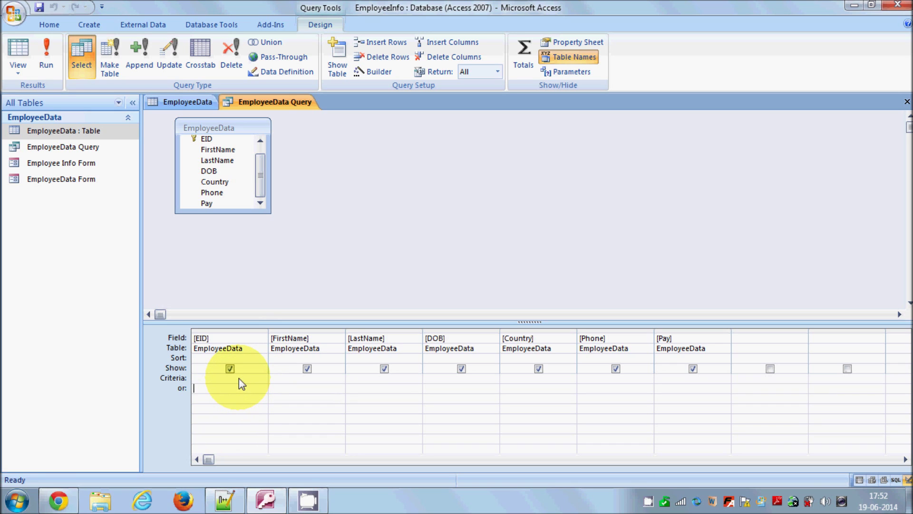
pyautogui.click(238, 378)
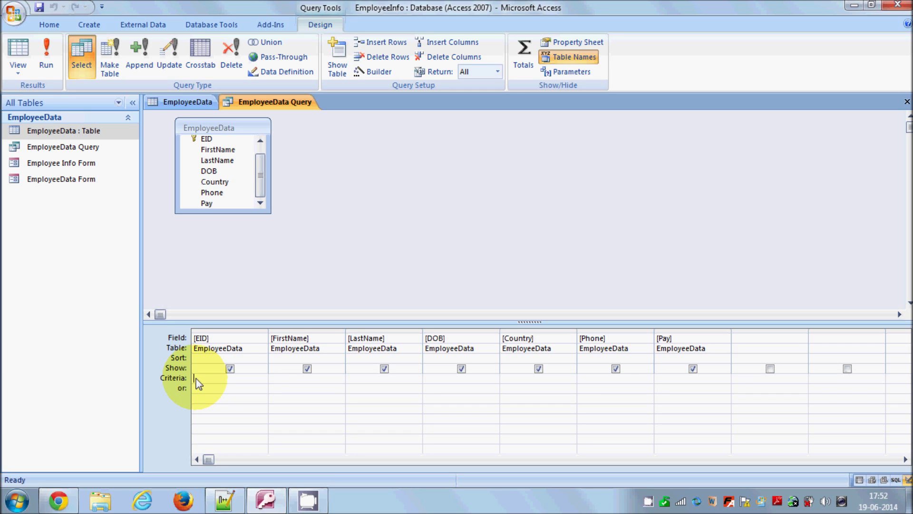
pyautogui.click(288, 382)
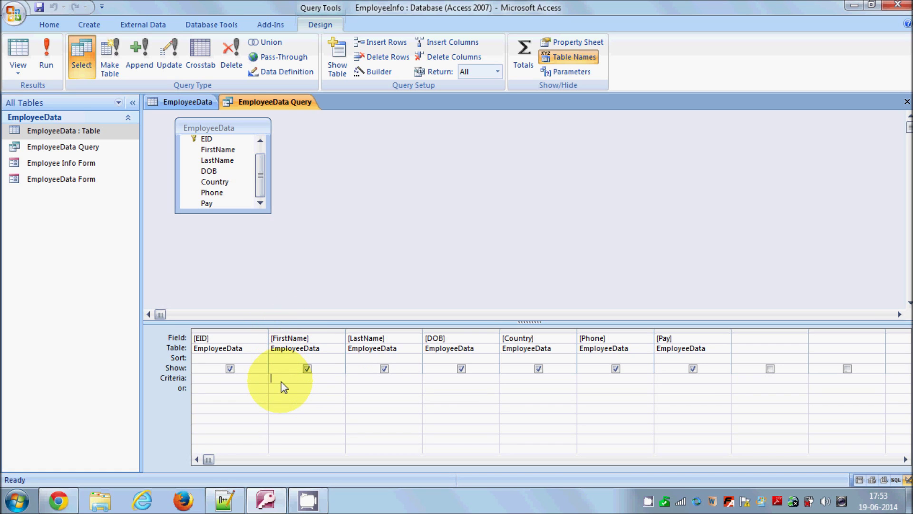
pyautogui.write('M')
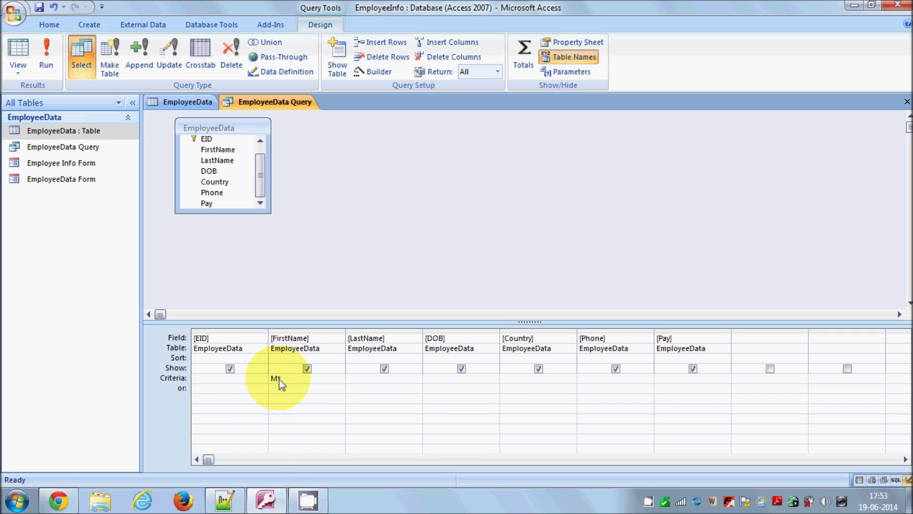
pyautogui.doubleClick(272, 378)
pyautogui.click(278, 379)
pyautogui.moveTo(279, 379); pyautogui.dragTo(281, 380)
pyautogui.moveTo(277, 377); pyautogui.dragTo(273, 379)
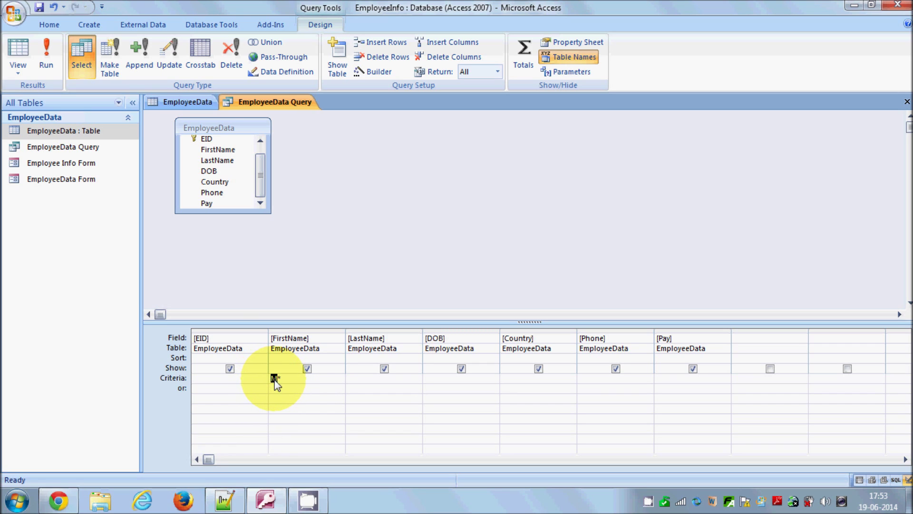
pyautogui.click(277, 379)
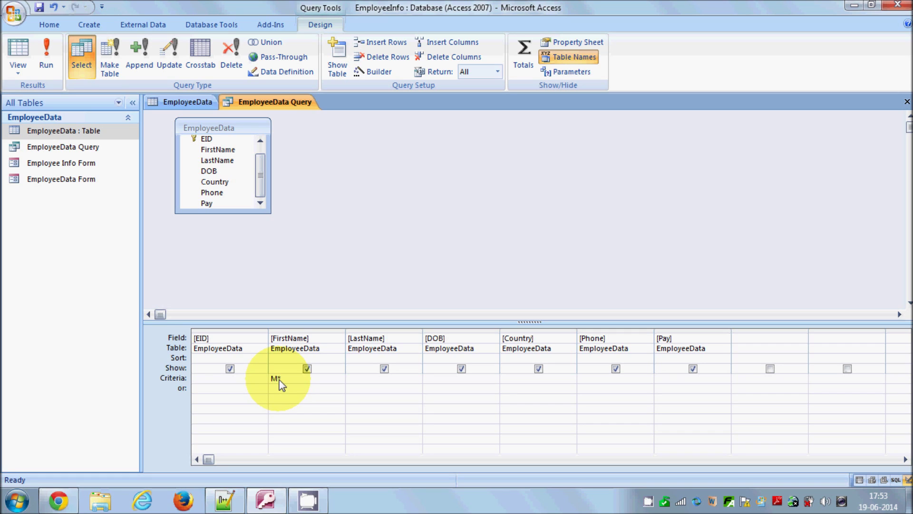
pyautogui.moveTo(277, 379); pyautogui.dragTo(281, 381)
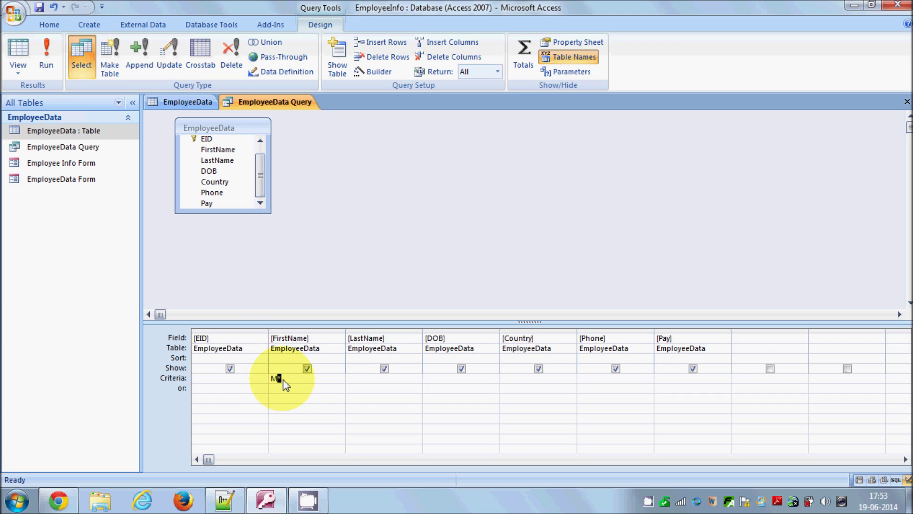
pyautogui.click(304, 383)
pyautogui.moveTo(305, 383); pyautogui.dragTo(279, 384)
pyautogui.click(287, 383)
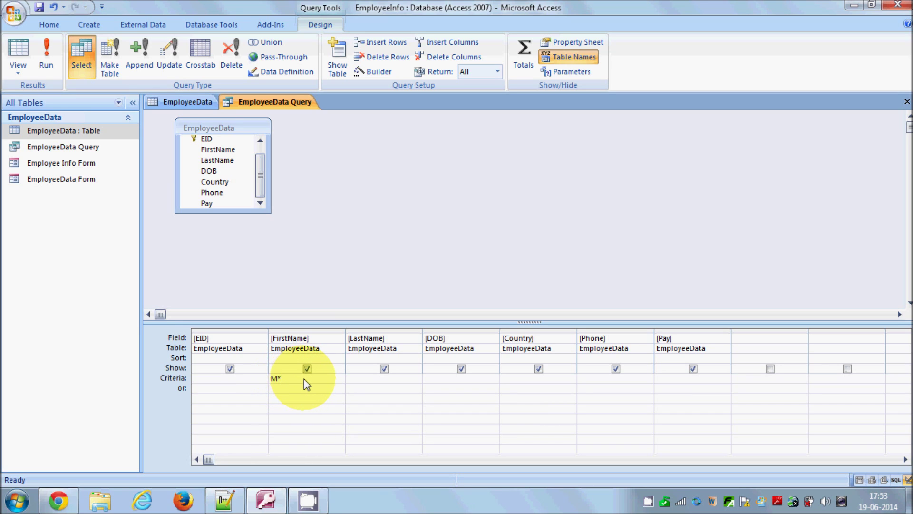
# Step: Commit the FirstName criterion and run the query
pyautogui.press('Return')
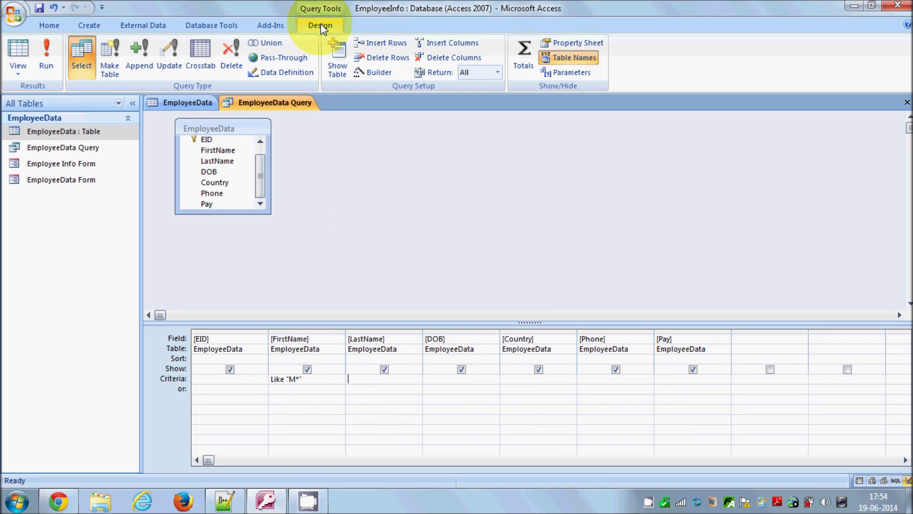
pyautogui.click(44, 54)
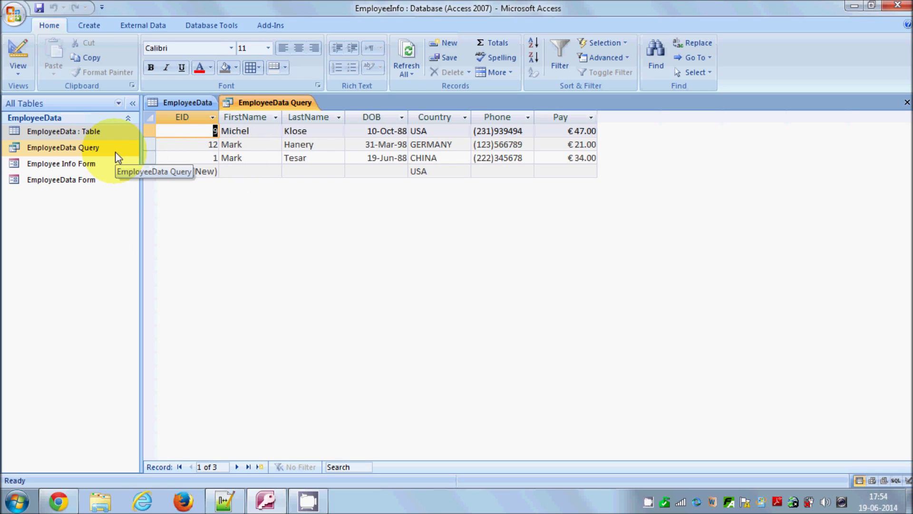
# Step: Save a copy of the current query object as a query named "Employee Name which starts from M"
pyautogui.click(15, 16)
pyautogui.moveTo(82, 125)
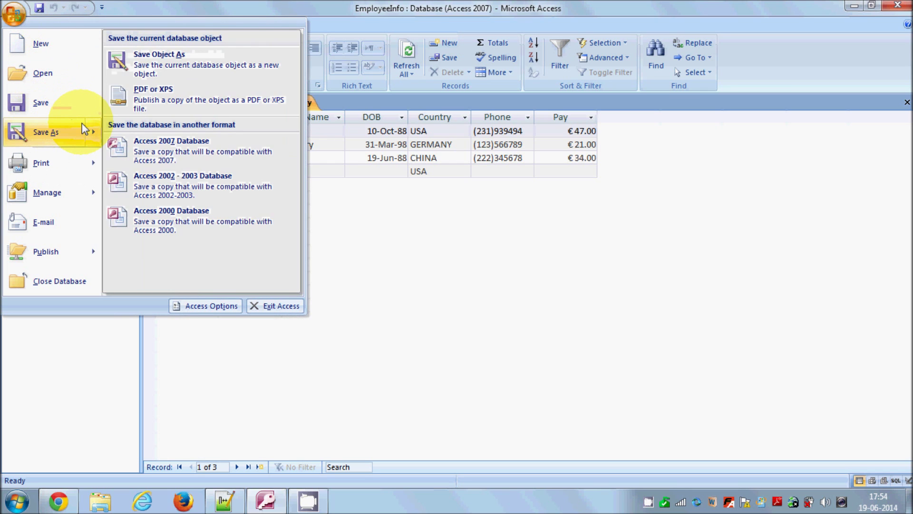
pyautogui.click(156, 59)
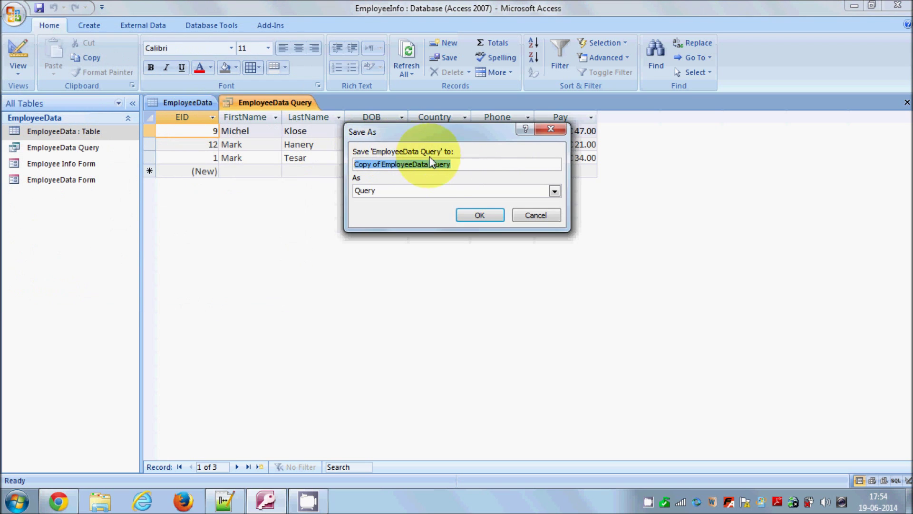
pyautogui.click(458, 167)
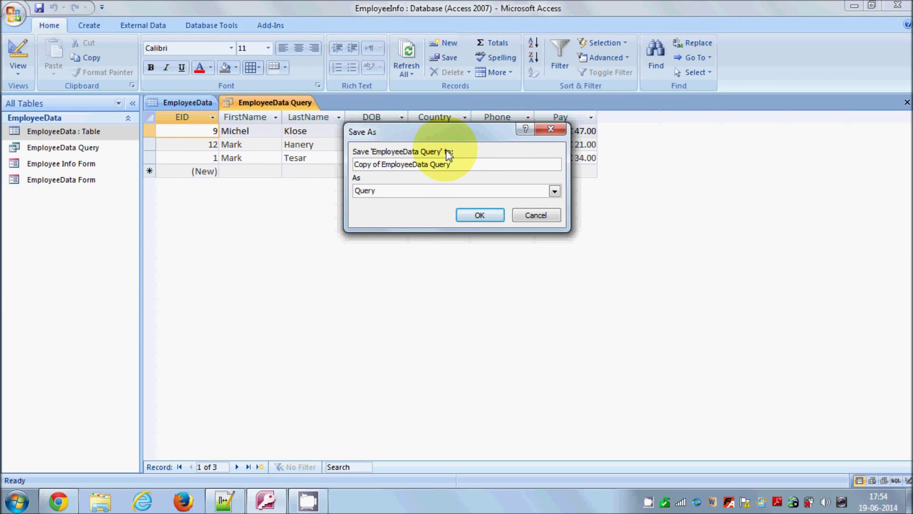
pyautogui.press('BackSpace')
pyautogui.press('BackSpace')
pyautogui.press('BackSpace')
pyautogui.press('BackSpace')
pyautogui.press('BackSpace')
pyautogui.press('BackSpace')
pyautogui.press('BackSpace')
pyautogui.press('BackSpace')
pyautogui.press('BackSpace')
pyautogui.press('BackSpace')
pyautogui.press('BackSpace')
pyautogui.press('BackSpace')
pyautogui.press('BackSpace')
pyautogui.press('BackSpace')
pyautogui.press('BackSpace')
pyautogui.press('BackSpace')
pyautogui.press('BackSpace')
pyautogui.press('BackSpace')
pyautogui.press('BackSpace')
pyautogui.press('BackSpace')
pyautogui.write('Emplo')
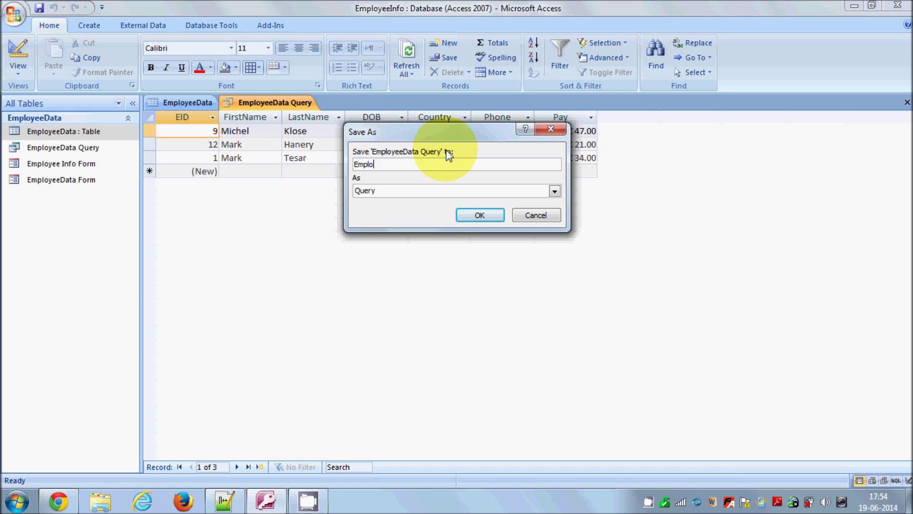
pyautogui.write('yee ')
pyautogui.write('d')
pyautogui.write('Nam')
pyautogui.write('e which')
pyautogui.write(' s')
pyautogui.write('tart')
pyautogui.write('s from ')
pyautogui.write('M')
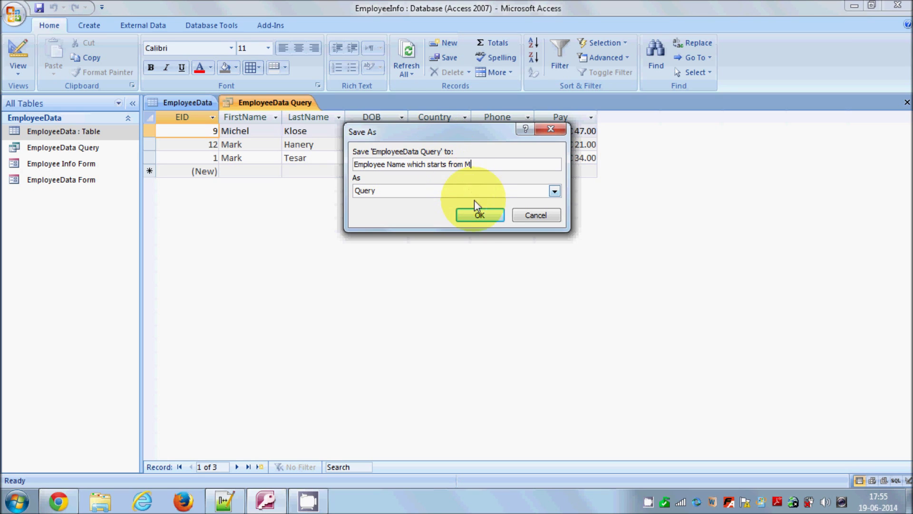
pyautogui.click(480, 214)
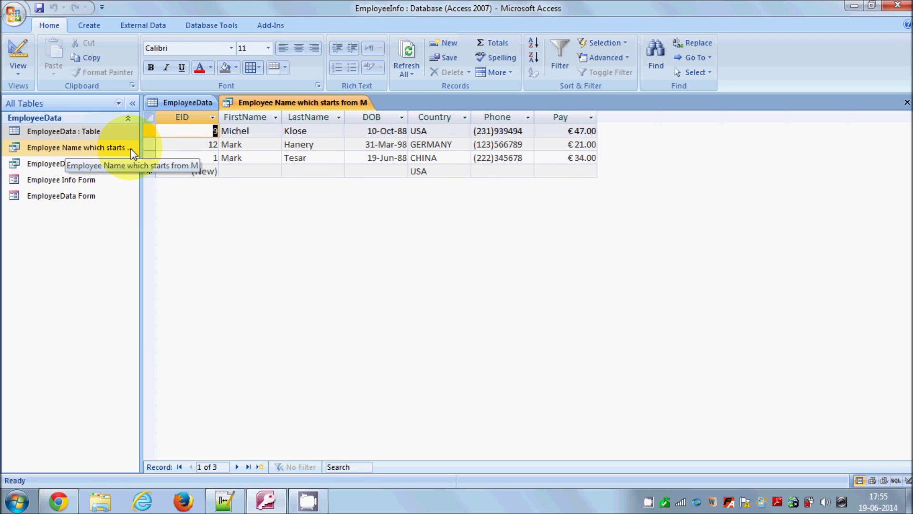
# Step: Open EmployeeData Query in Design View and enlarge the EmployeeData field list to show every field through Pay
pyautogui.click(109, 149)
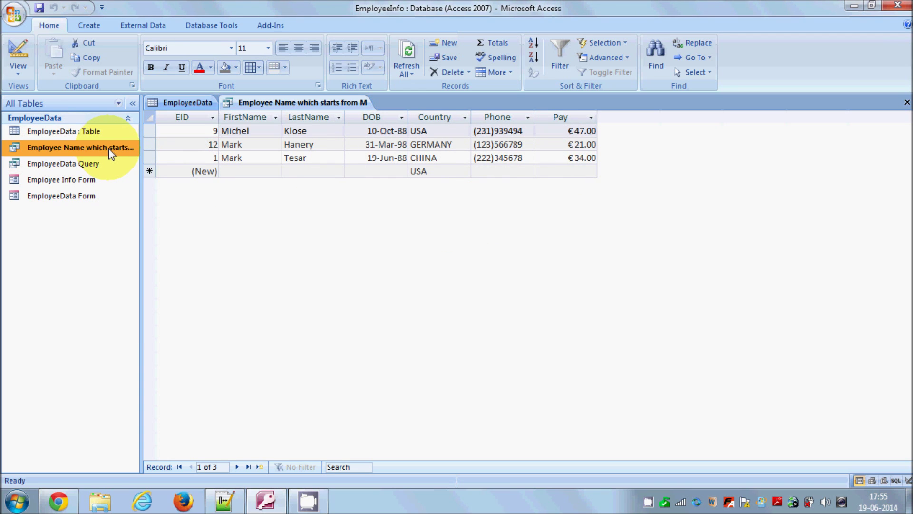
pyautogui.click(103, 163)
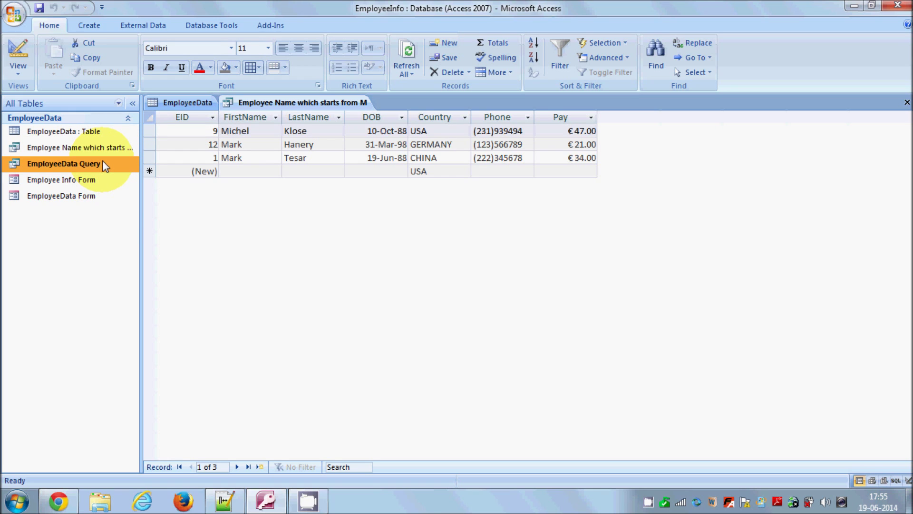
pyautogui.rightClick(105, 166)
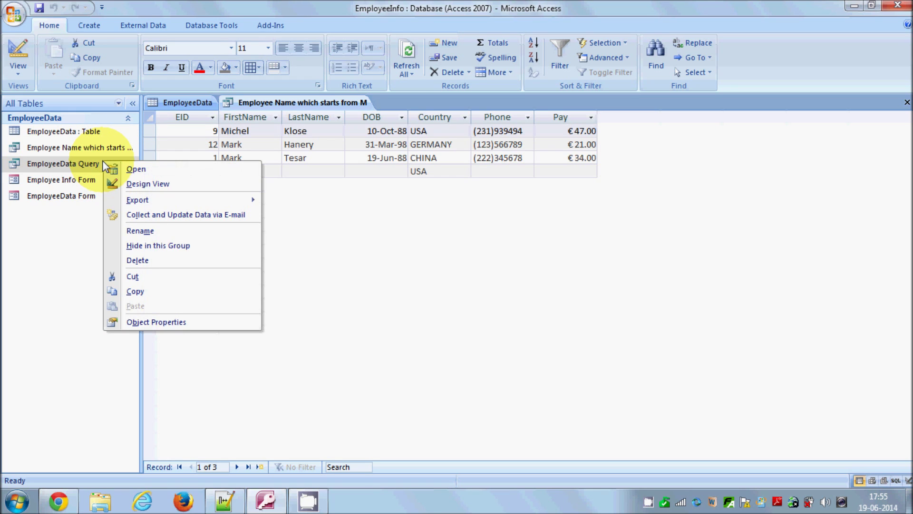
pyautogui.click(128, 184)
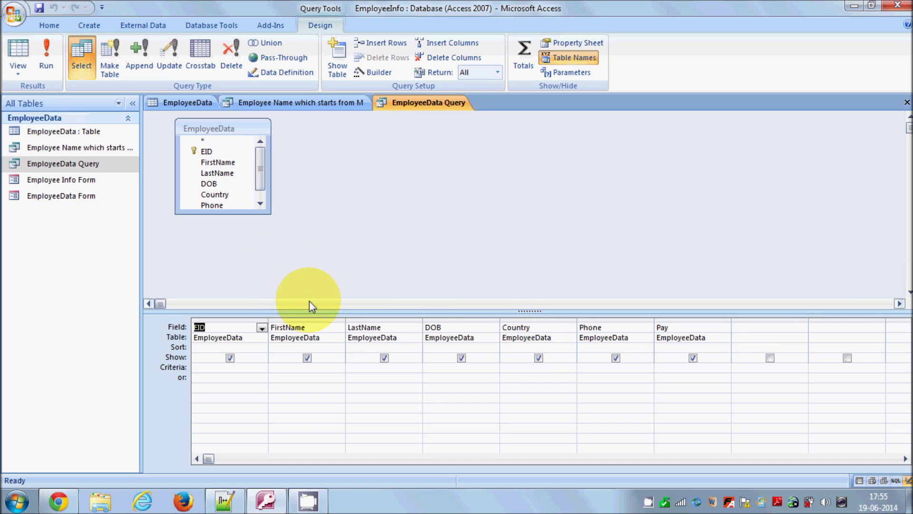
pyautogui.moveTo(260, 213); pyautogui.dragTo(269, 239)
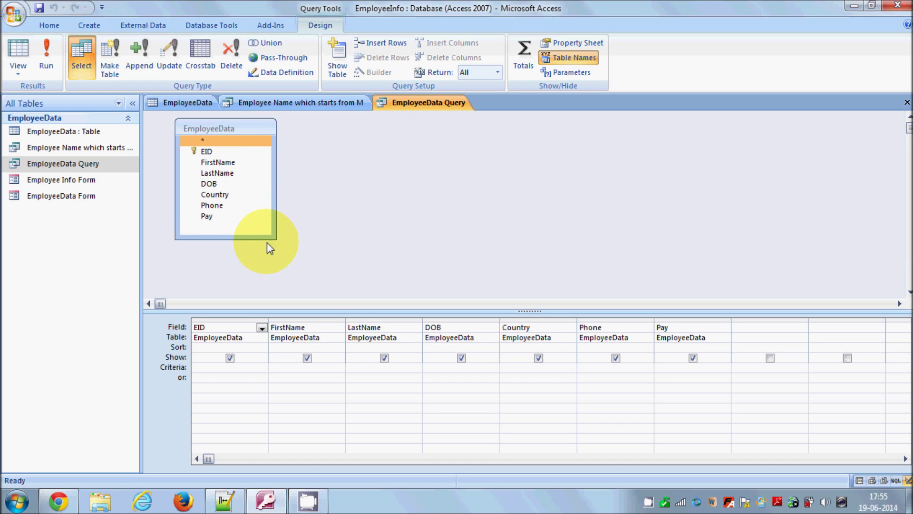
pyautogui.click(218, 218)
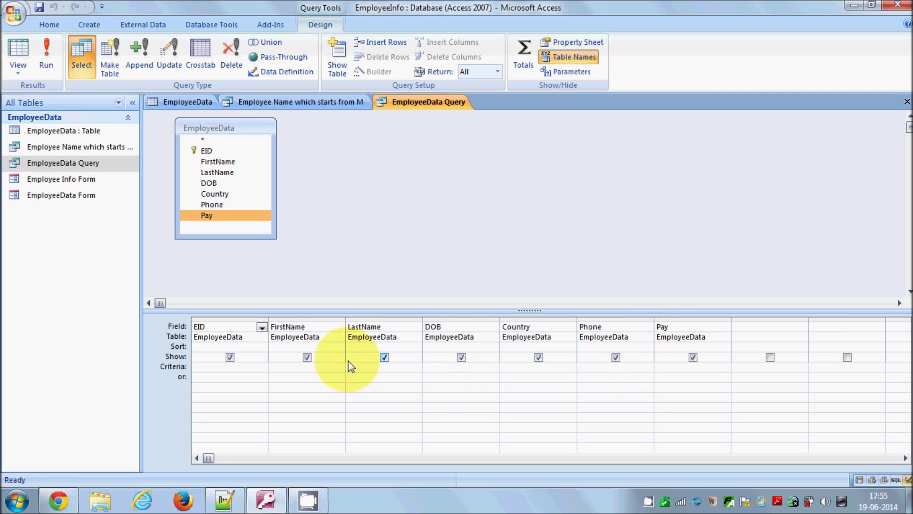
# Step: Enter >=30 as the criterion for the Pay field and run the query
pyautogui.click(682, 371)
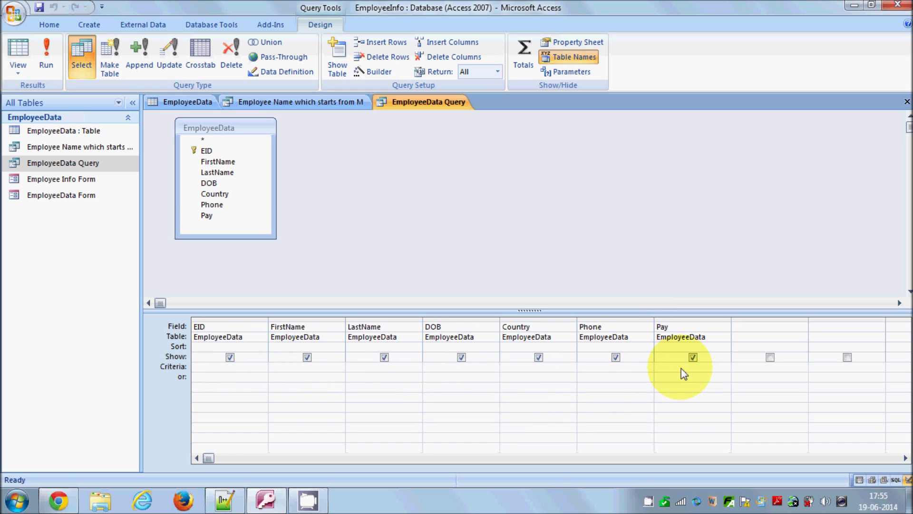
pyautogui.write('>=30')
pyautogui.press('Tab')
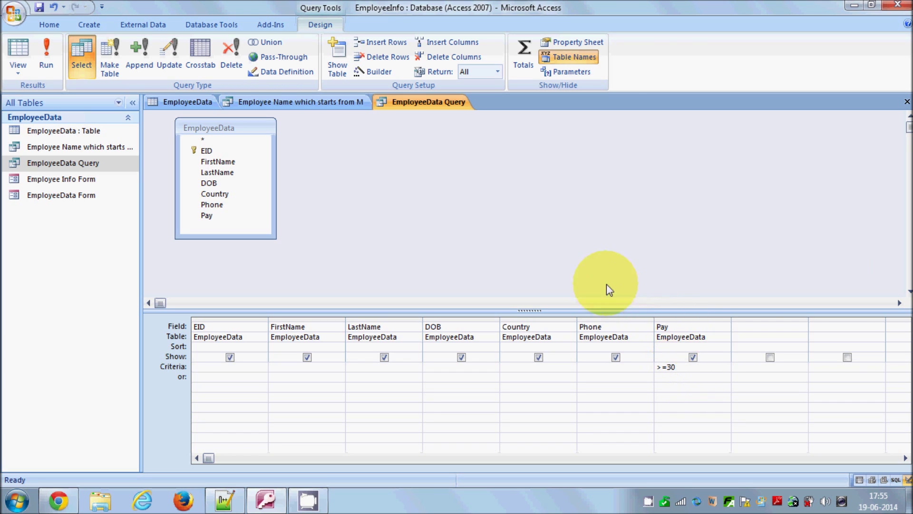
pyautogui.click(44, 65)
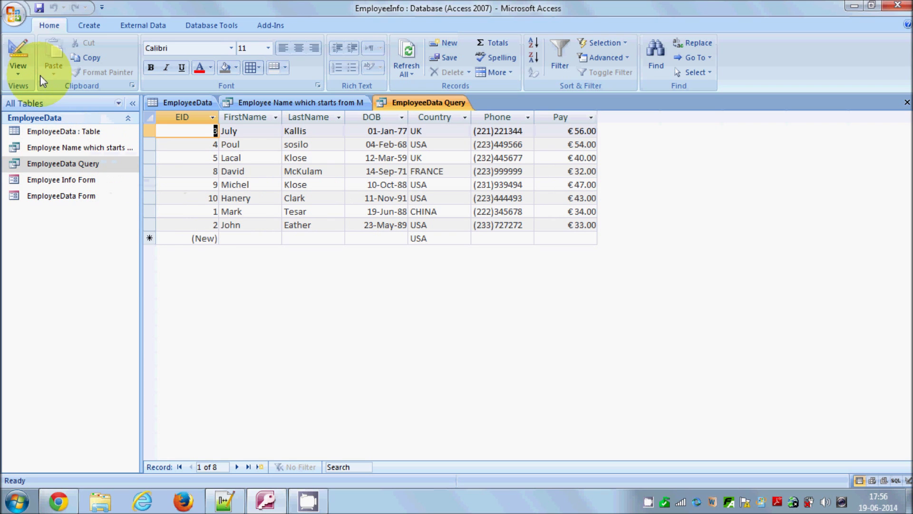
# Step: Check the Pay criterion in Design View against the records in Datasheet View, ending in Design View
pyautogui.click(19, 55)
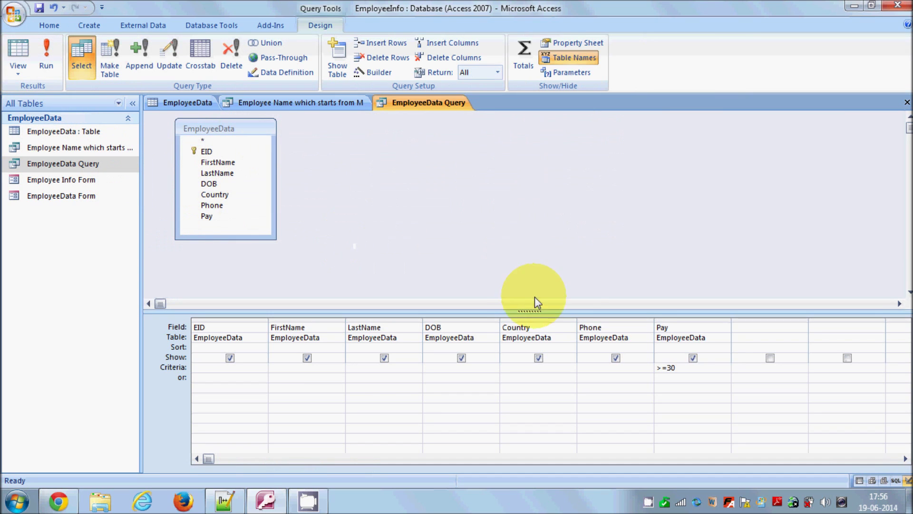
pyautogui.click(672, 369)
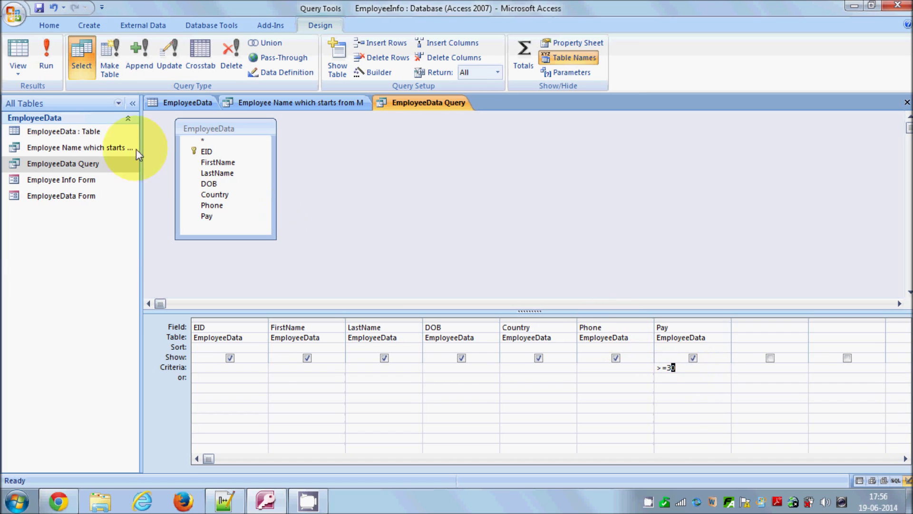
pyautogui.click(24, 70)
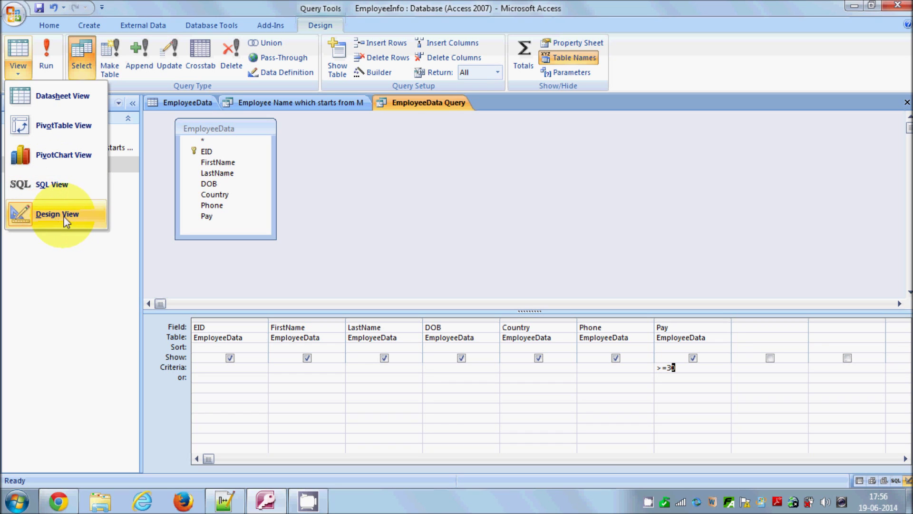
pyautogui.click(56, 96)
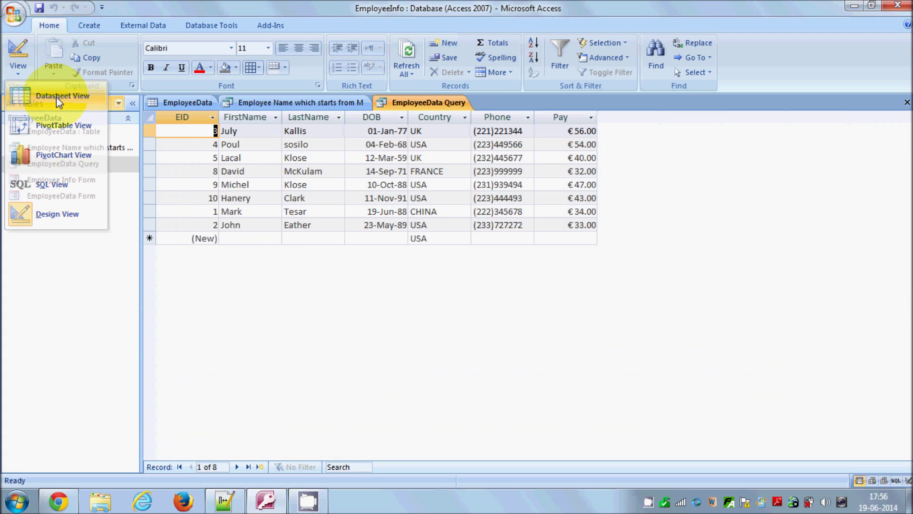
pyautogui.click(17, 71)
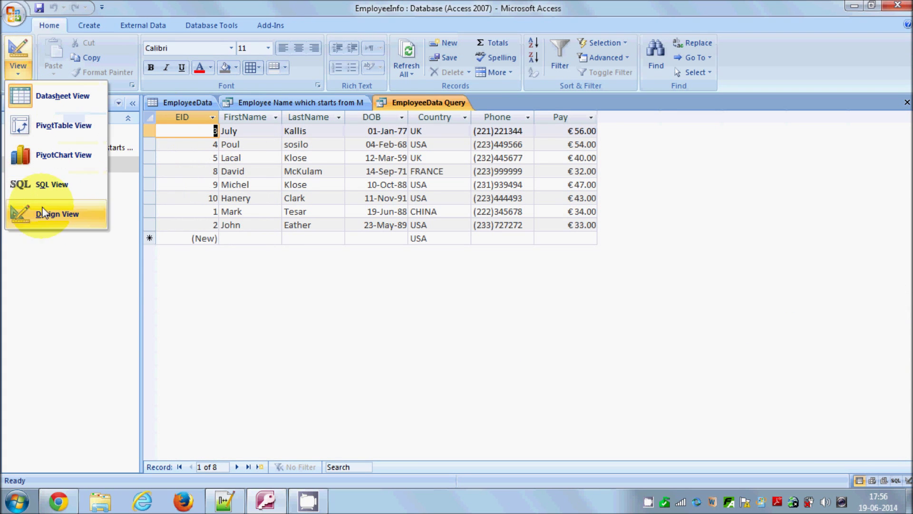
pyautogui.click(47, 212)
# Step: Display EmployeeData Query in SQL View and examine its full SELECT statement
pyautogui.click(19, 76)
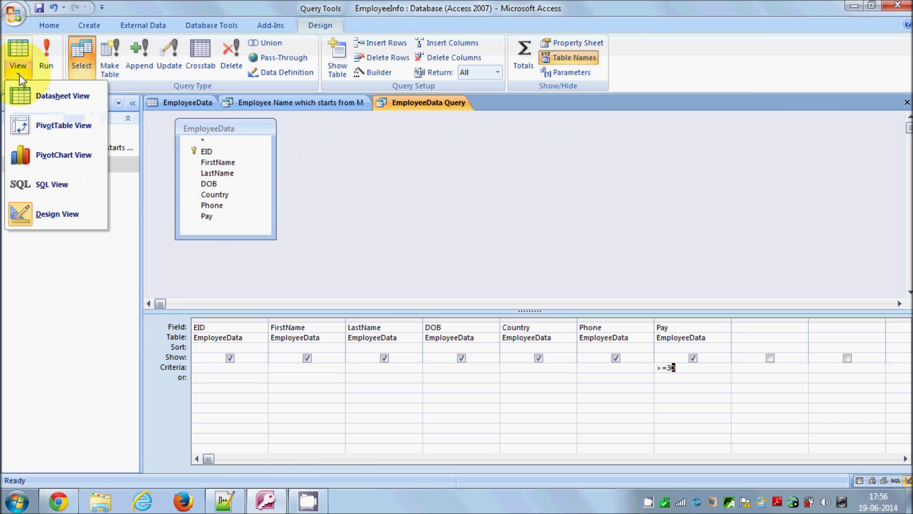
pyautogui.click(50, 186)
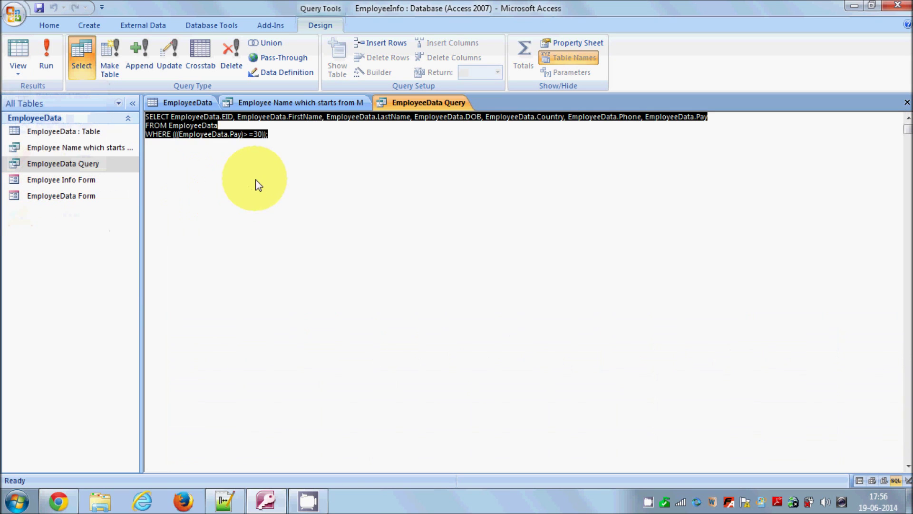
pyautogui.click(281, 144)
pyautogui.moveTo(281, 137); pyautogui.dragTo(145, 116)
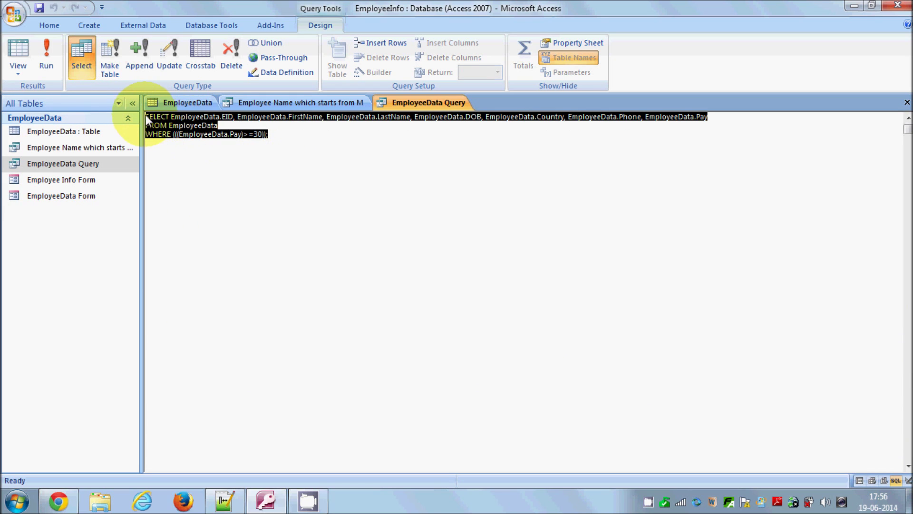
pyautogui.click(286, 139)
pyautogui.moveTo(286, 143); pyautogui.dragTo(136, 118)
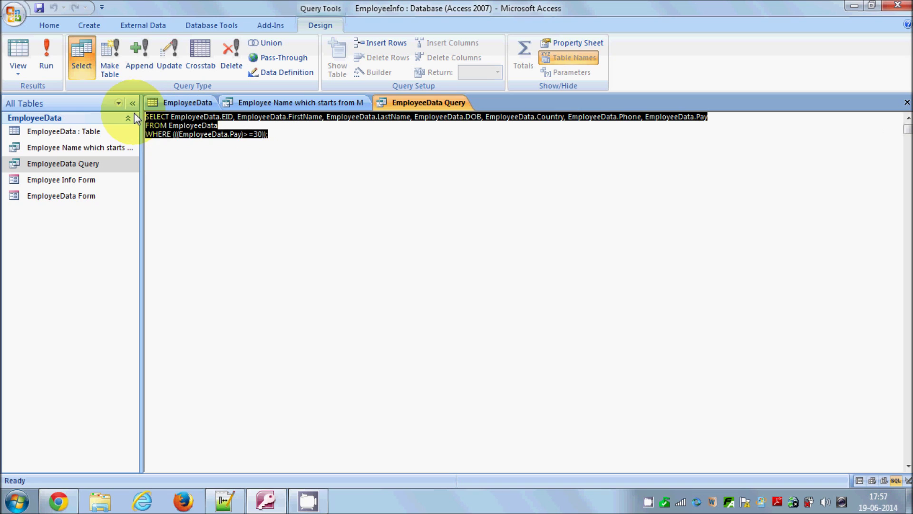
pyautogui.click(278, 138)
pyautogui.moveTo(280, 134); pyautogui.dragTo(142, 120)
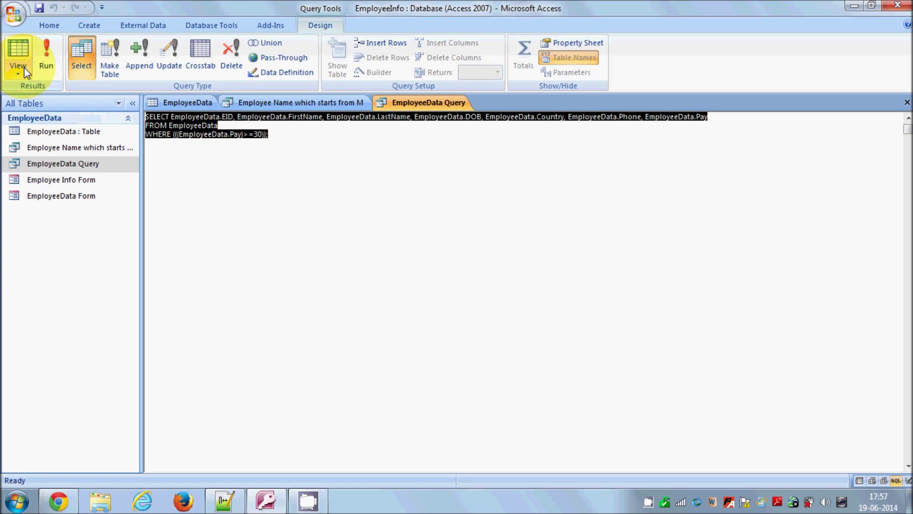
# Step: Compare the query's datasheet records with its SQL statement, and return to Design View
pyautogui.click(21, 51)
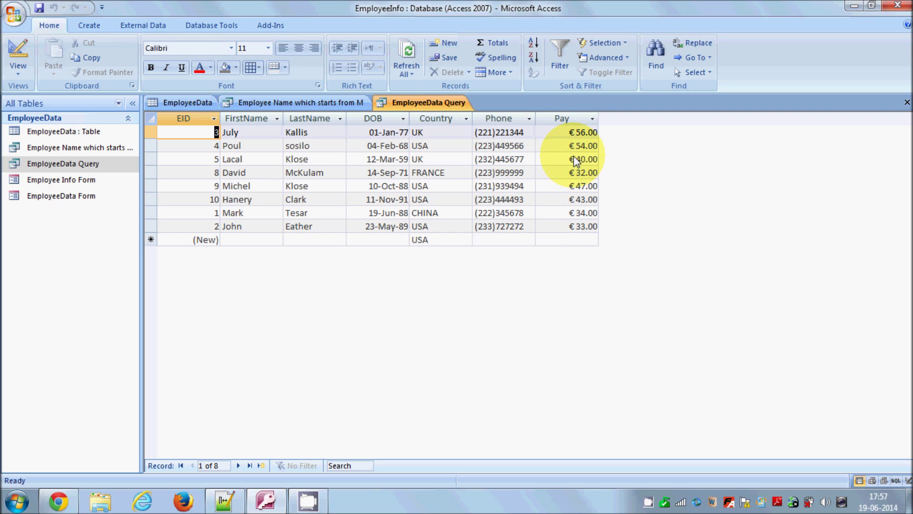
pyautogui.click(24, 70)
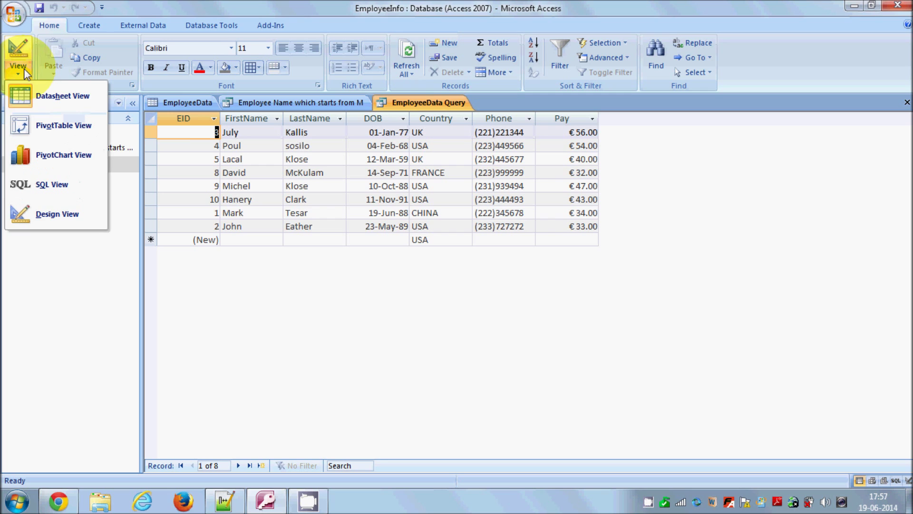
pyautogui.click(52, 184)
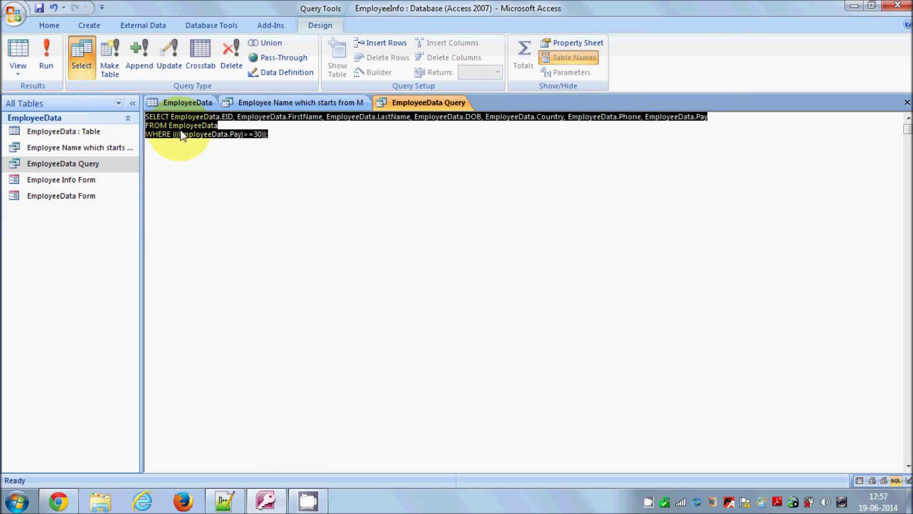
pyautogui.click(273, 135)
pyautogui.moveTo(291, 138); pyautogui.dragTo(146, 118)
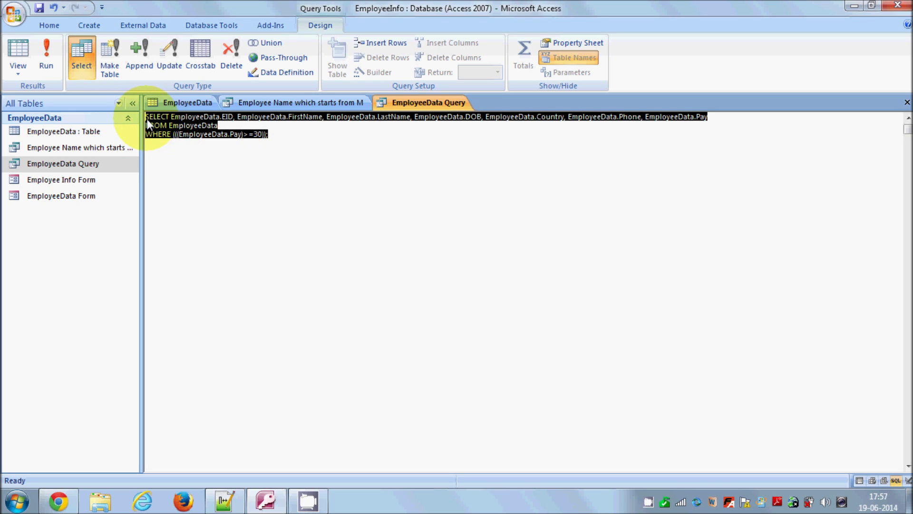
pyautogui.click(276, 139)
pyautogui.moveTo(287, 136); pyautogui.dragTo(139, 118)
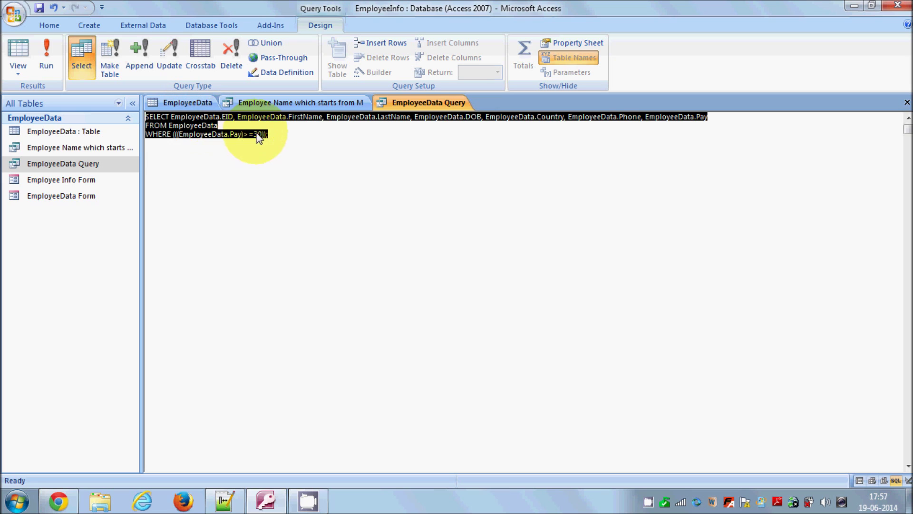
pyautogui.click(275, 137)
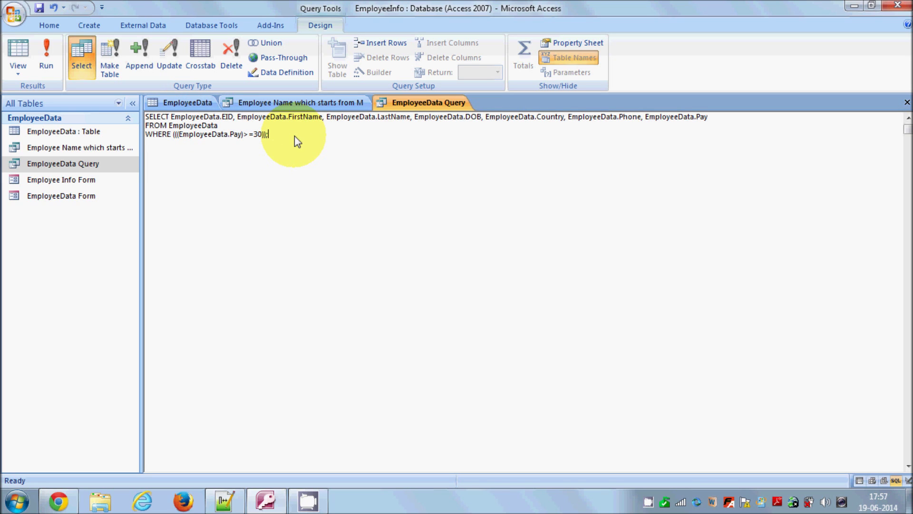
pyautogui.moveTo(268, 136); pyautogui.dragTo(147, 116)
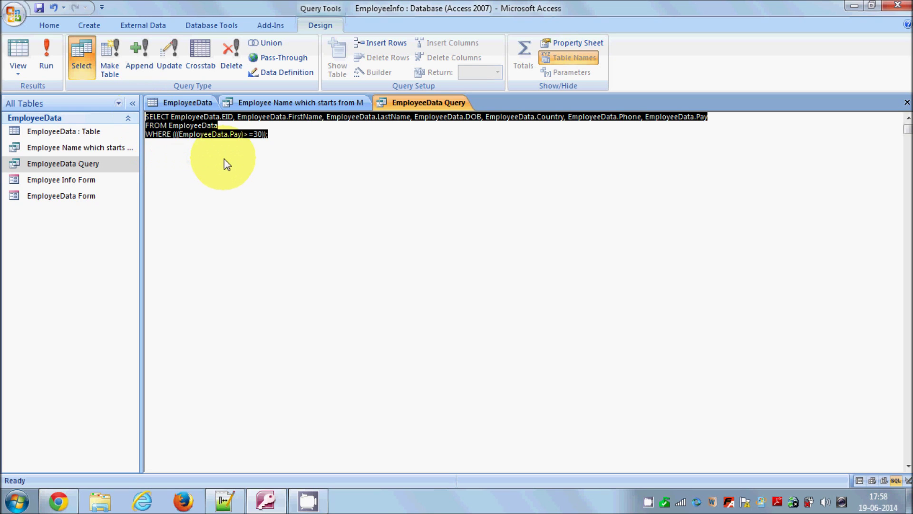
pyautogui.click(293, 141)
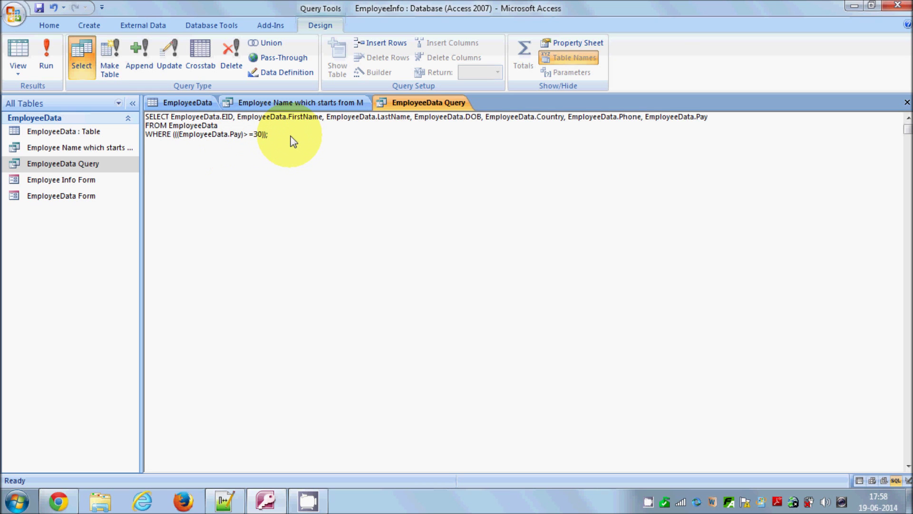
pyautogui.click(19, 69)
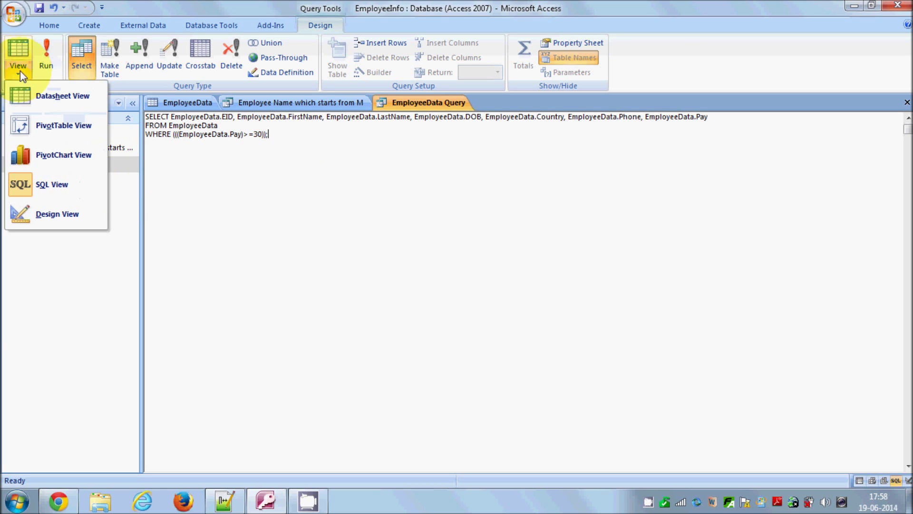
pyautogui.click(65, 211)
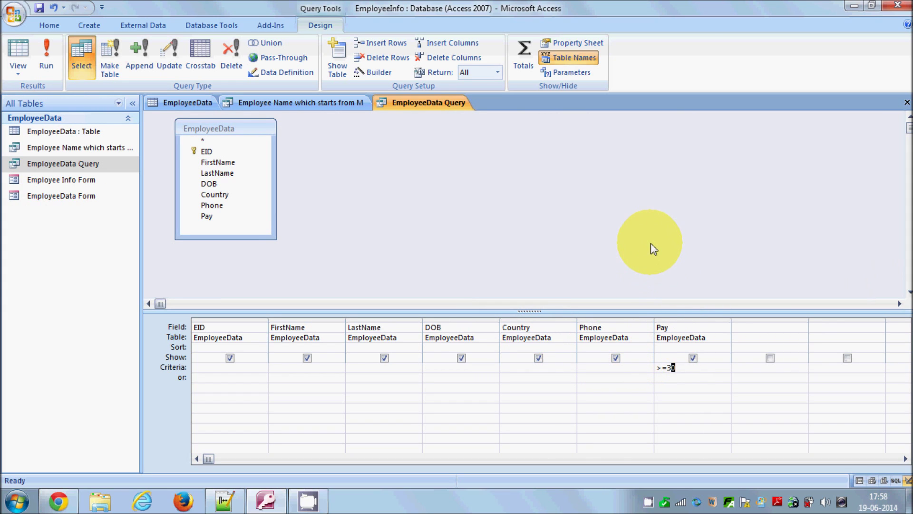
# Step: Examine the WHERE clause for the Pay criterion in SQL View, and return to Design View
pyautogui.click(681, 277)
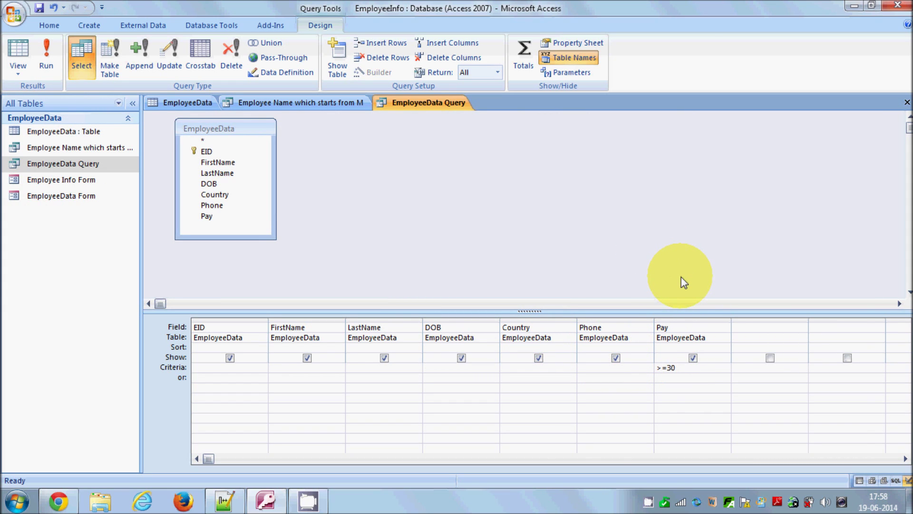
pyautogui.click(18, 69)
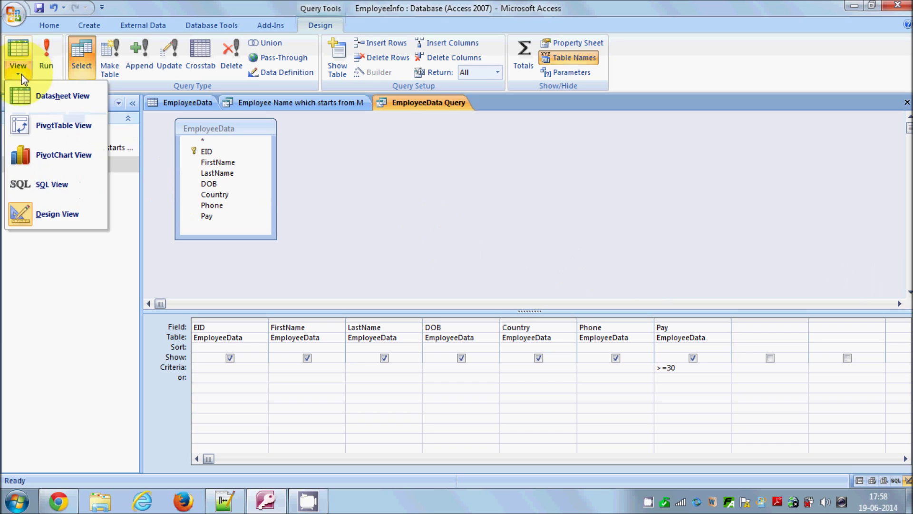
pyautogui.click(51, 184)
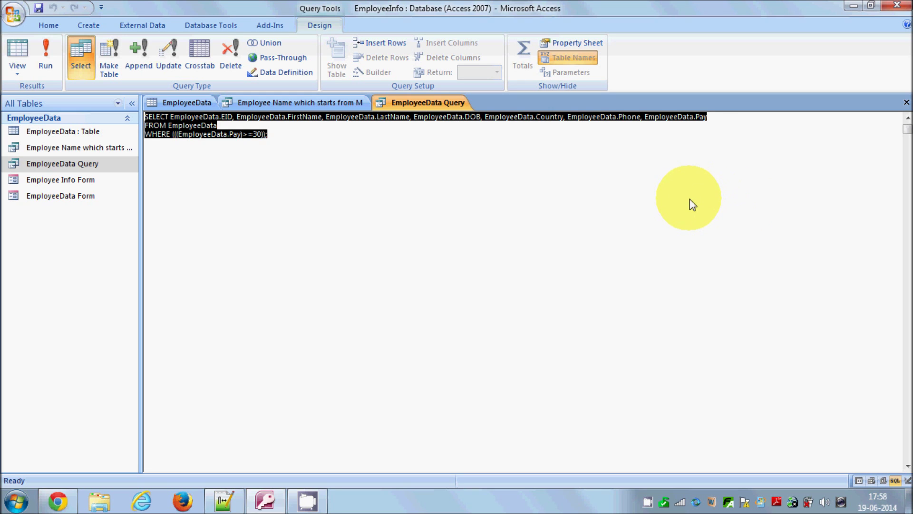
pyautogui.click(21, 67)
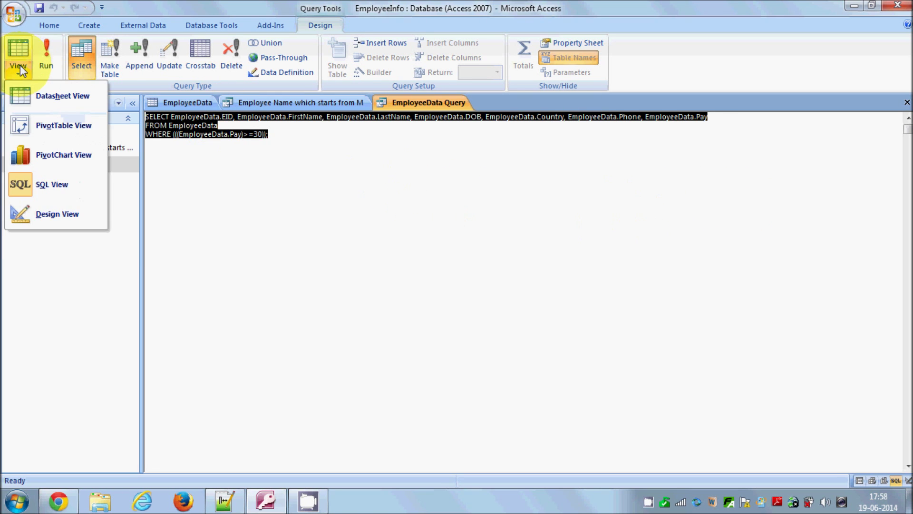
pyautogui.click(56, 214)
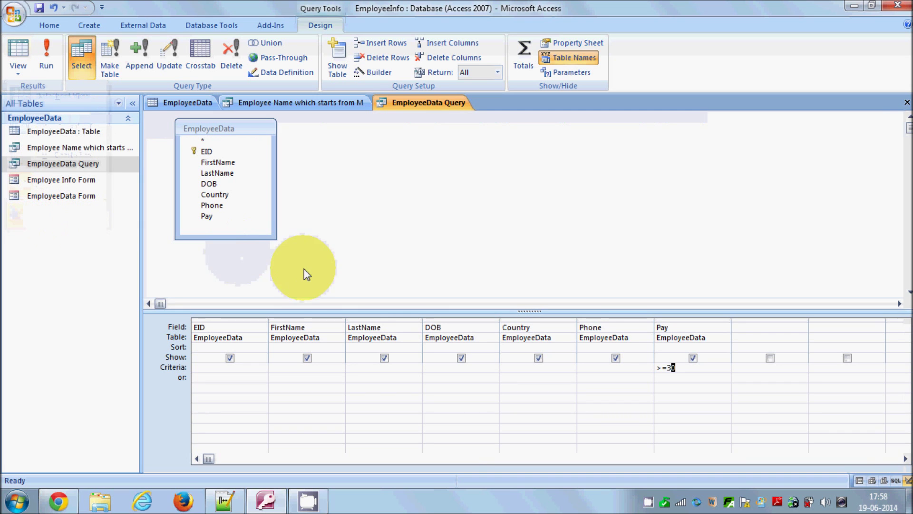
# Step: Open the Expression Builder for the empty field column after Pay in the design grid
pyautogui.rightClick(695, 327)
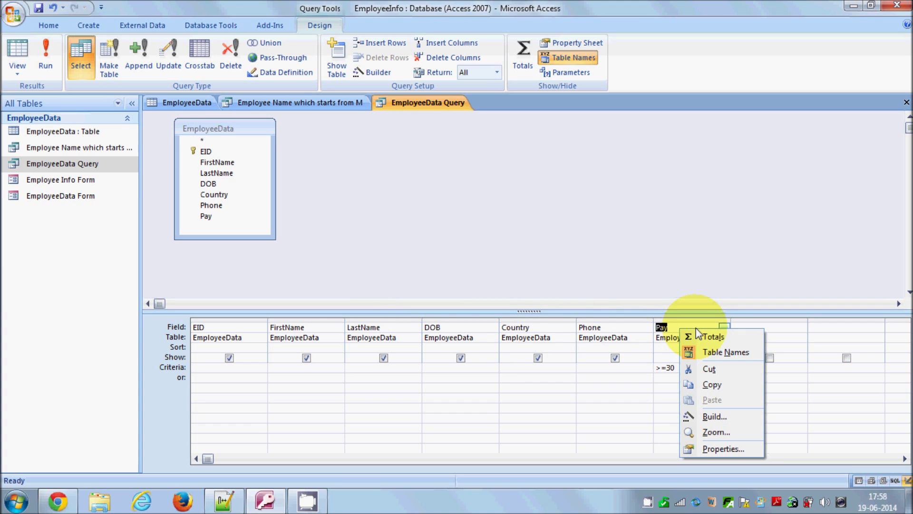
pyautogui.click(551, 508)
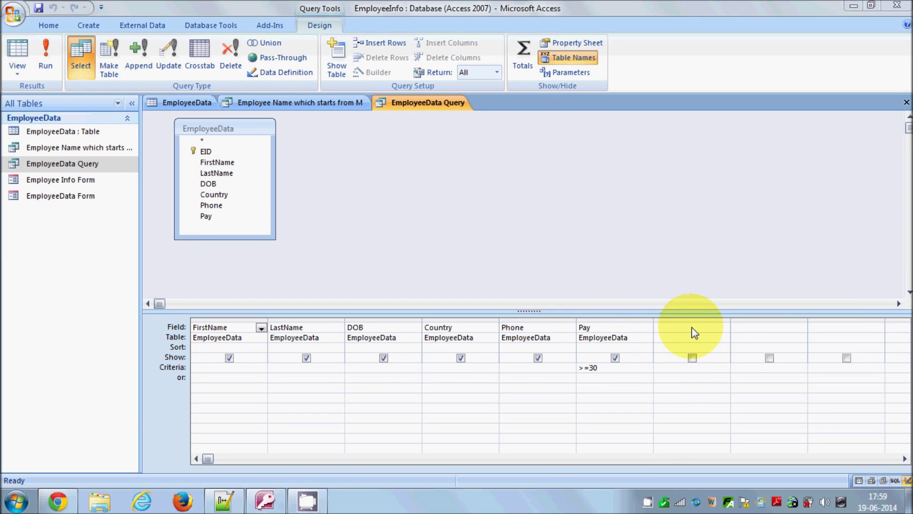
pyautogui.click(693, 328)
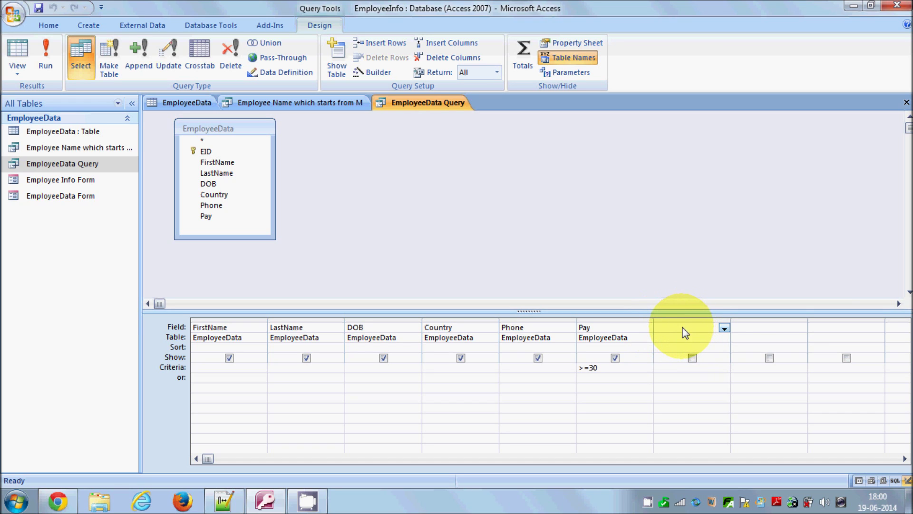
pyautogui.click(724, 327)
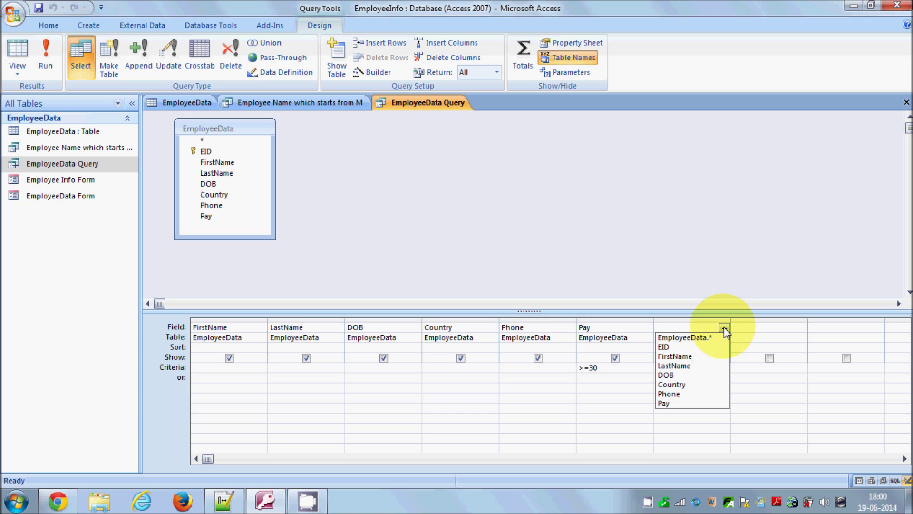
pyautogui.click(700, 326)
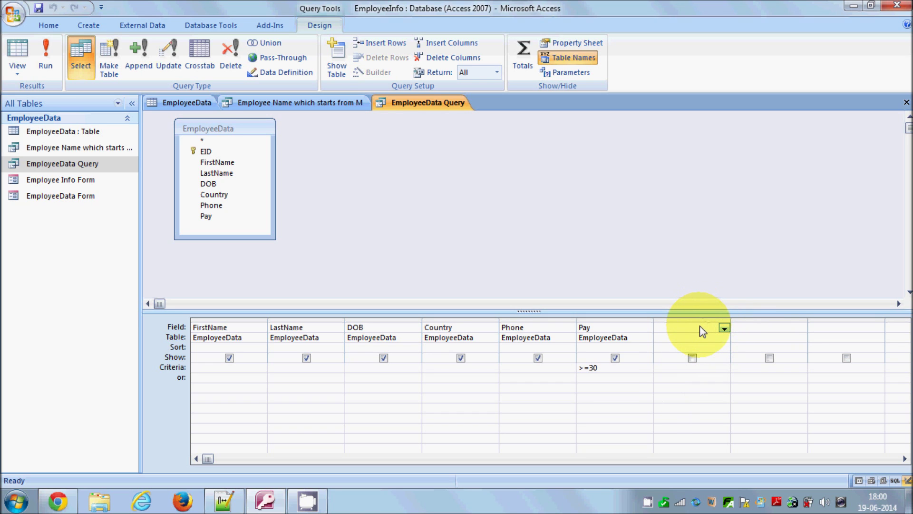
pyautogui.rightClick(700, 326)
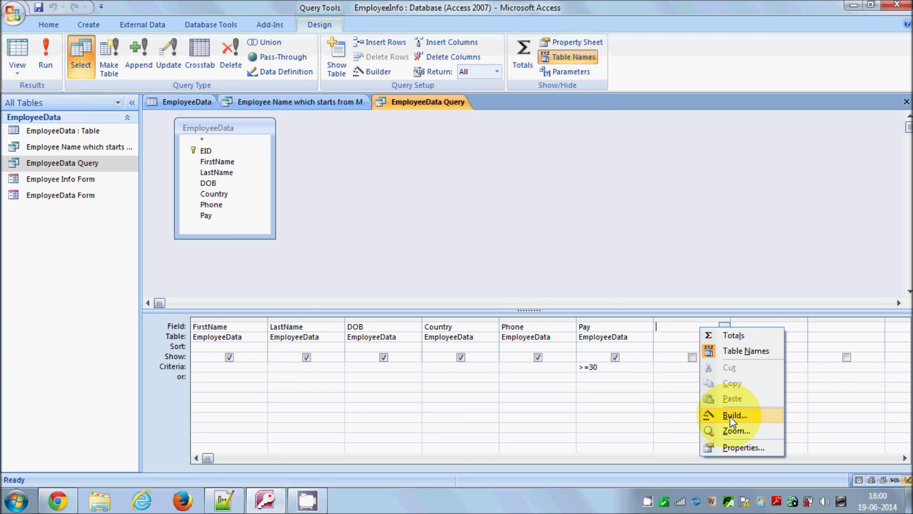
pyautogui.click(733, 416)
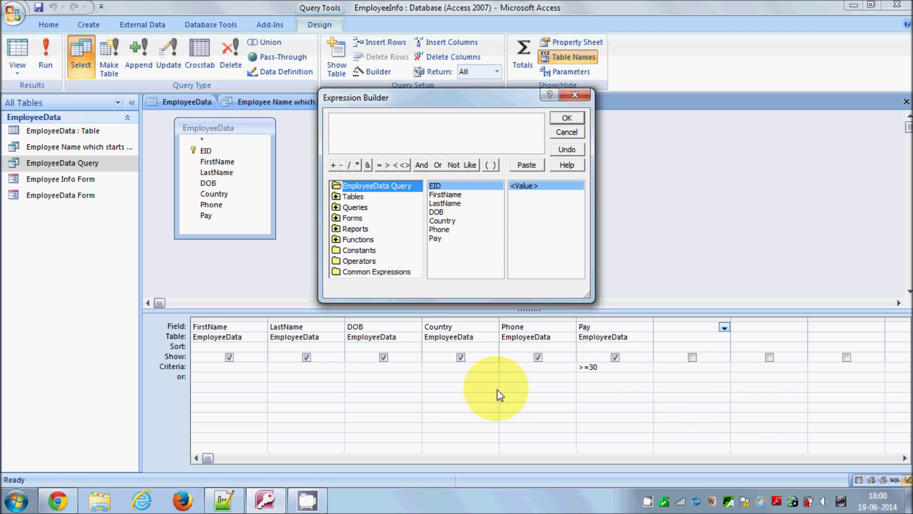
pyautogui.click(482, 507)
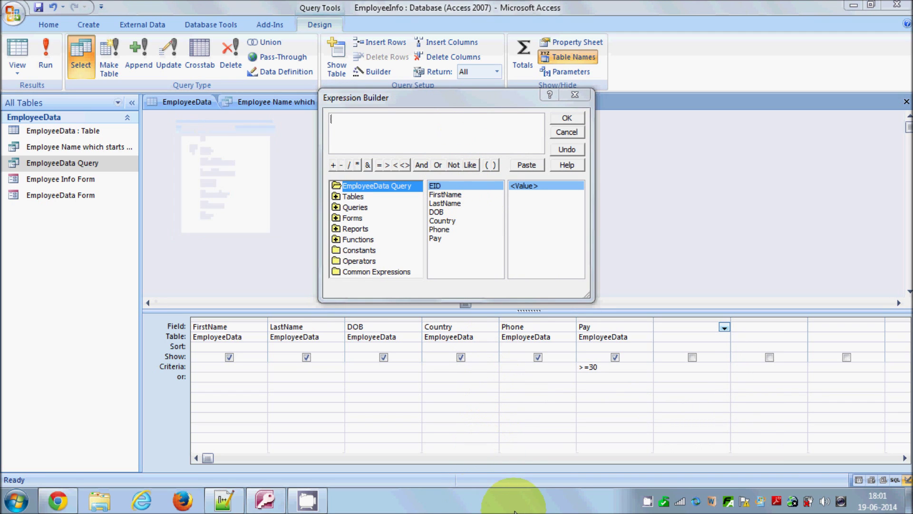
# Step: Begin the expression with the calculated field name Bonus followed by a colon
pyautogui.click(360, 127)
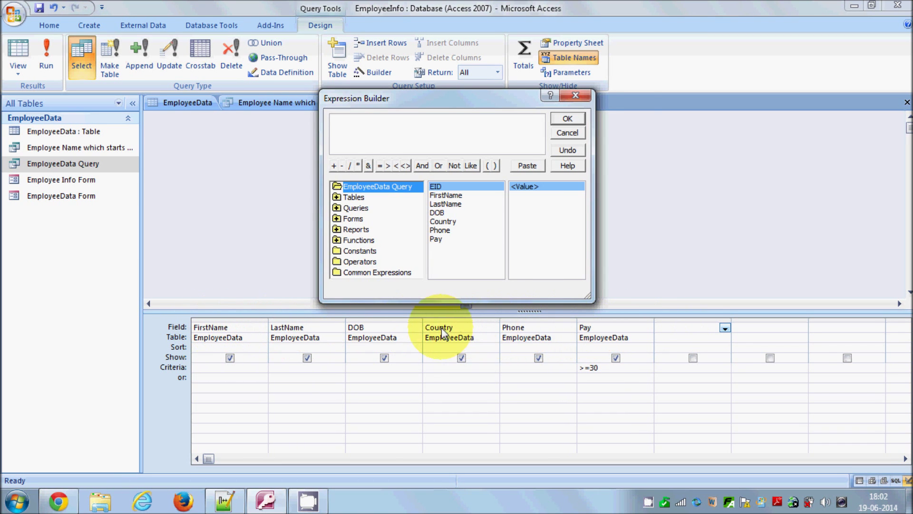
pyautogui.click(386, 139)
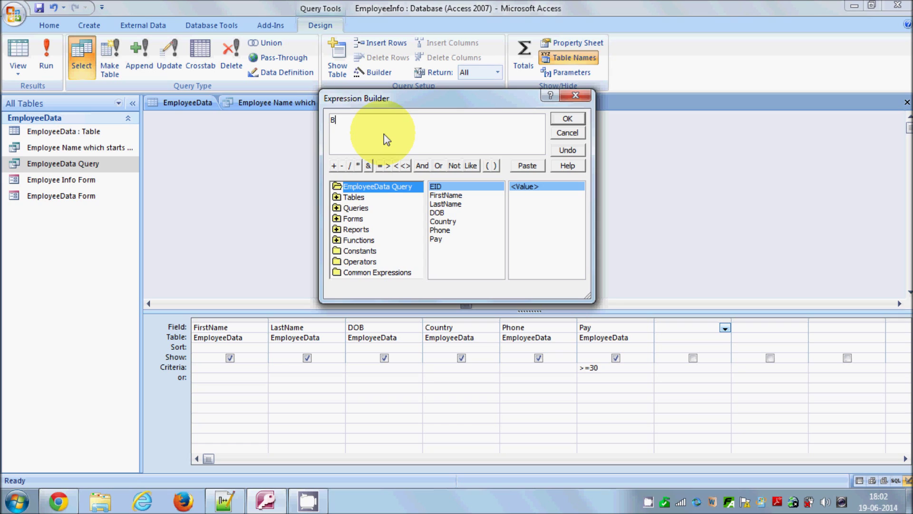
pyautogui.write('Bonus')
pyautogui.press('BackSpace')
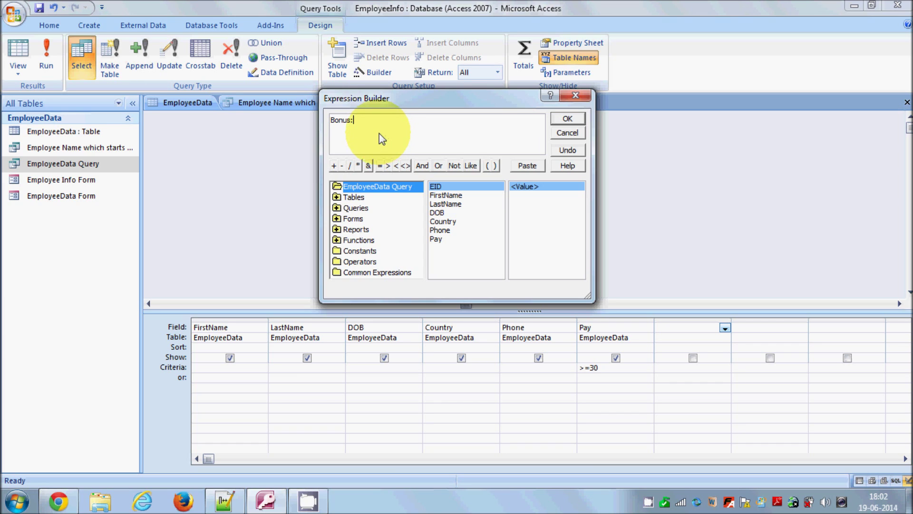
pyautogui.doubleClick(338, 120)
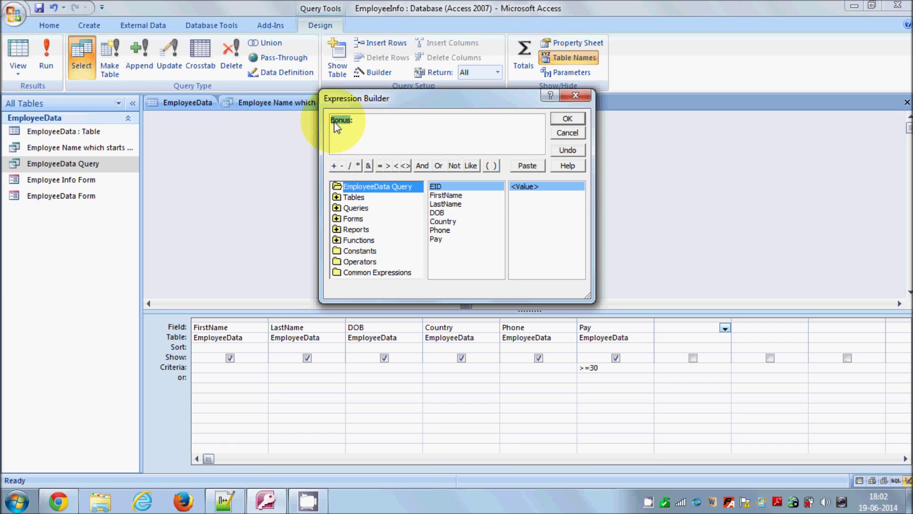
pyautogui.click(353, 119)
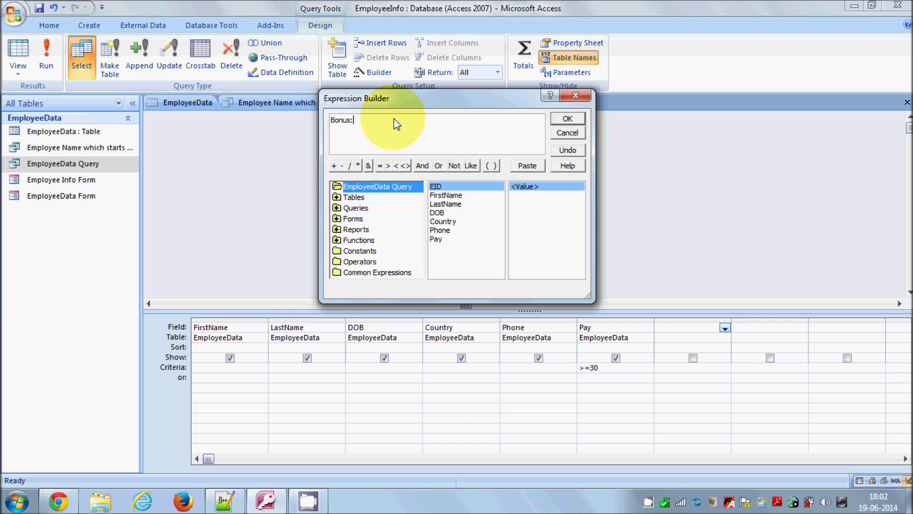
# Step: Add the formula [Pay]*50 after the Bonus field name in the expression
pyautogui.write('{')
pyautogui.press('BackSpace')
pyautogui.write('[]')
pyautogui.write('Pay')
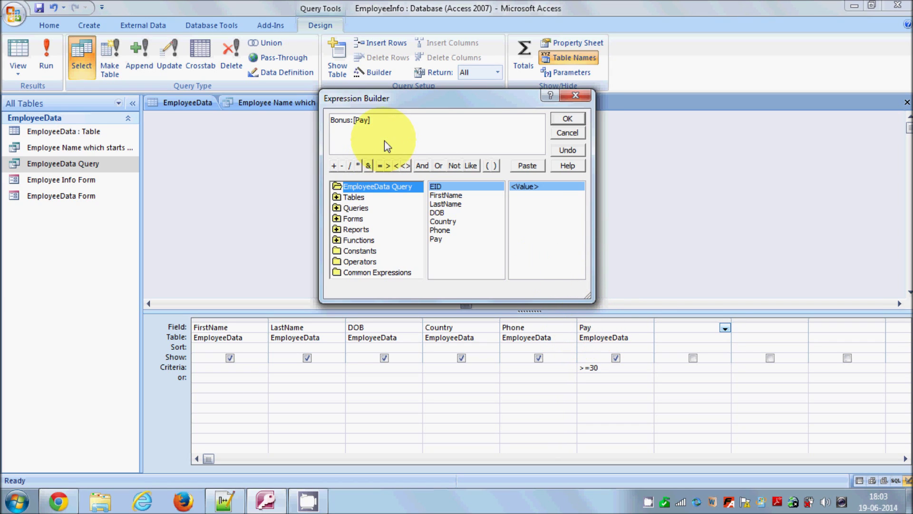
pyautogui.write(']')
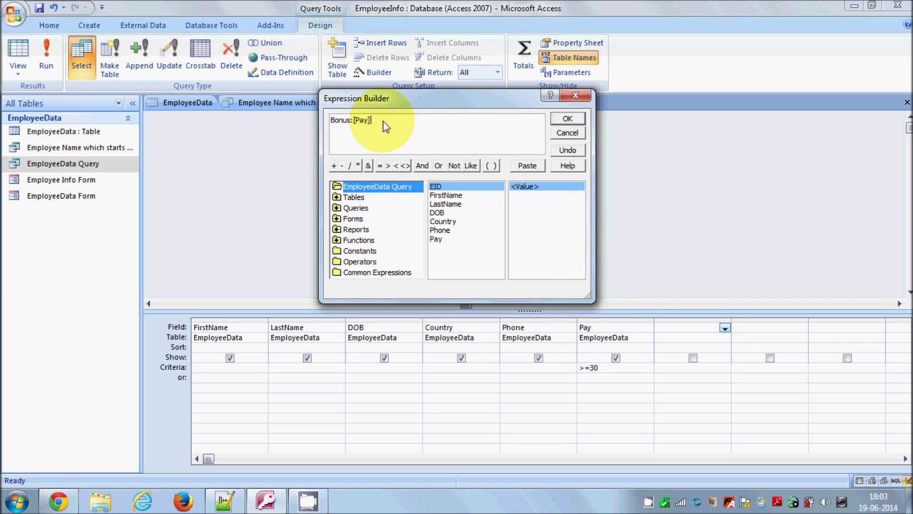
pyautogui.write(' *50')
# Step: Enclose the [Pay]*50 part of the Bonus expression in parentheses
pyautogui.moveTo(385, 124); pyautogui.dragTo(353, 122)
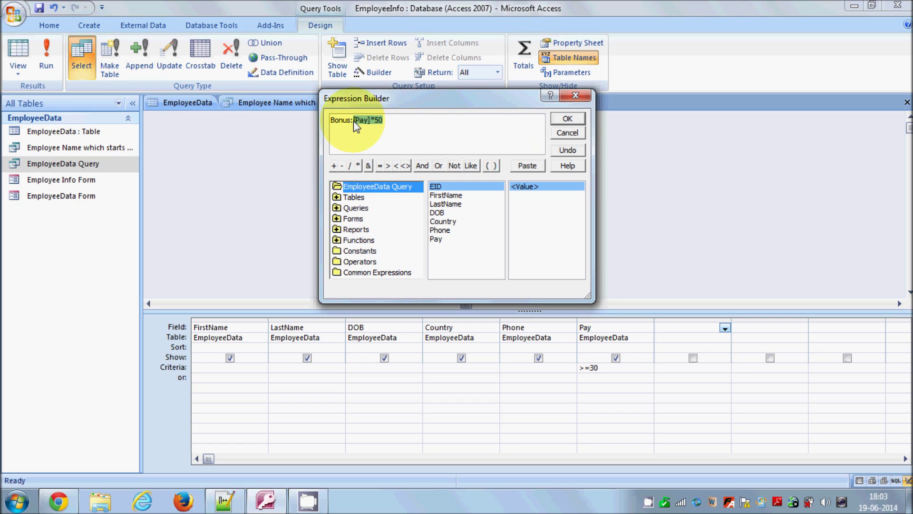
pyautogui.click(357, 122)
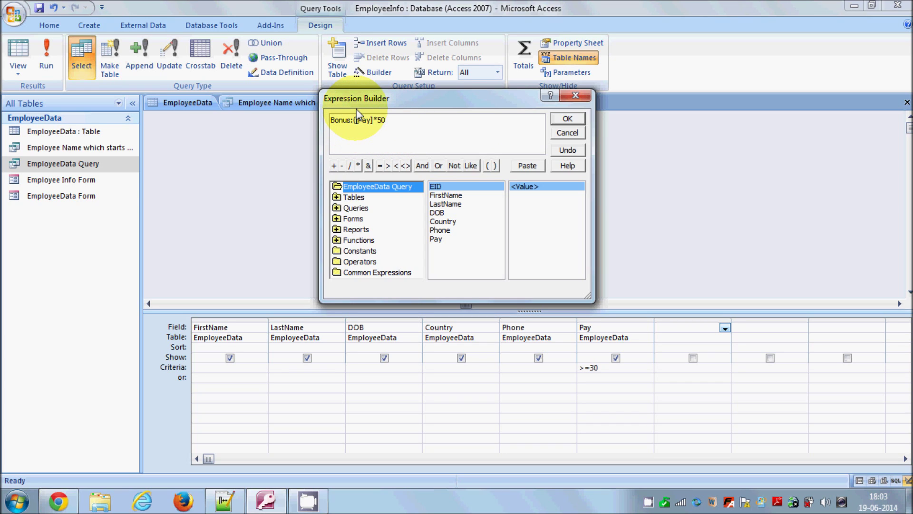
pyautogui.write('(')
pyautogui.press('End')
pyautogui.write(')')
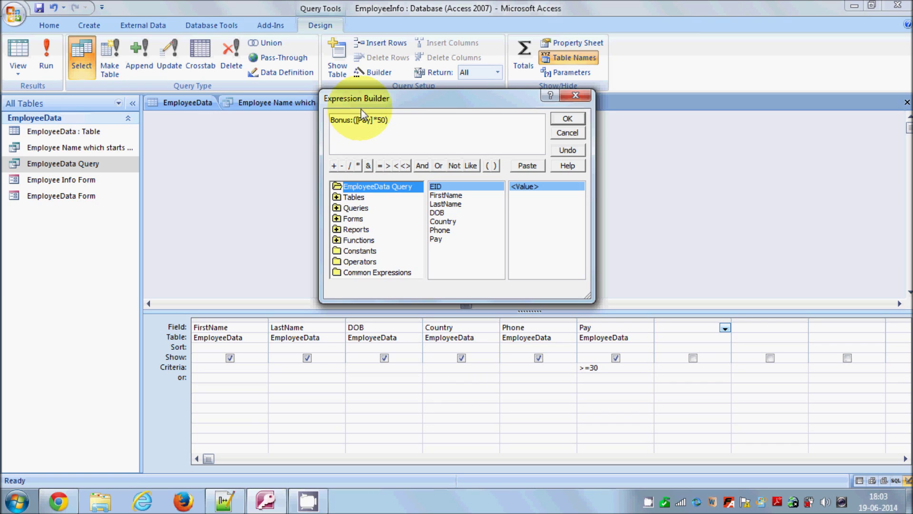
# Step: Copy the whole expression Bonus:([Pay]*50) and paste it into the blank document in Notepad++
pyautogui.moveTo(420, 130); pyautogui.dragTo(335, 124)
pyautogui.hotkey('ctrl', 'c')
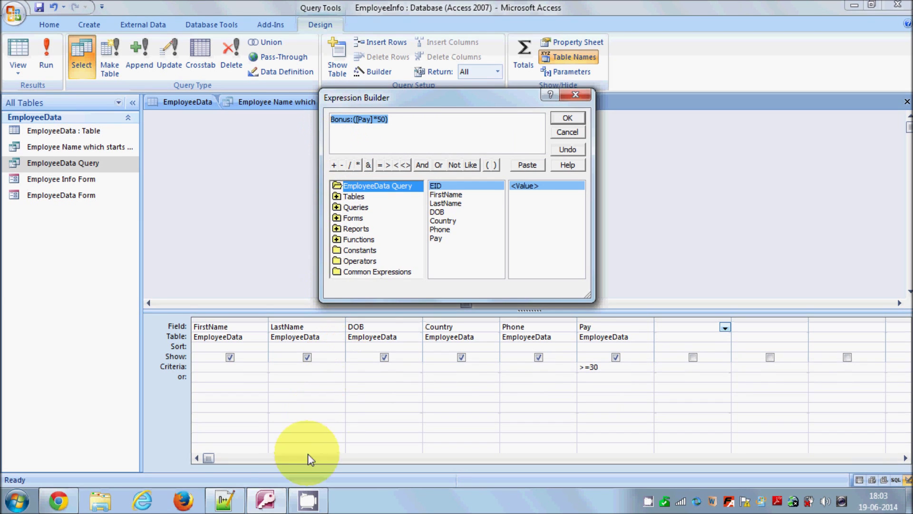
pyautogui.click(225, 501)
pyautogui.hotkey('ctrl', 'v')
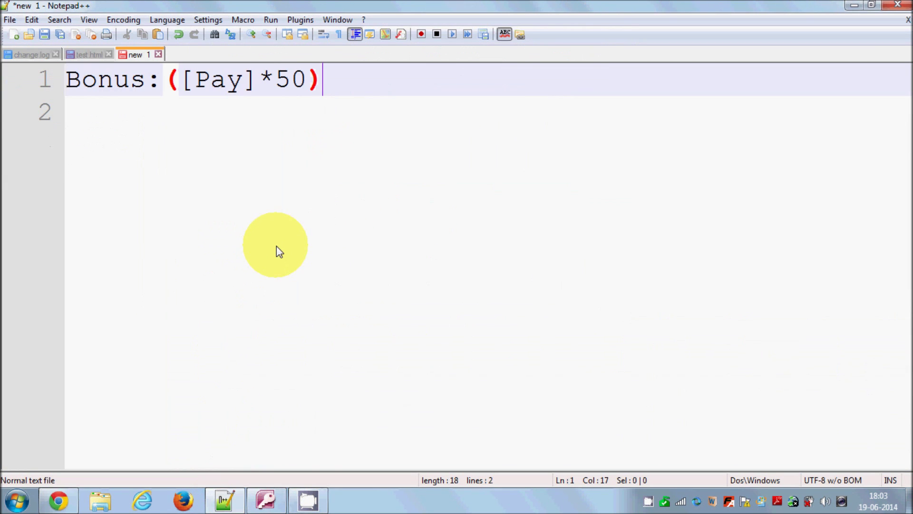
# Step: Examine the parts of the pasted expression: the field name, the bracketed Pay field and the multiplier
pyautogui.moveTo(350, 88); pyautogui.dragTo(71, 88)
pyautogui.click(162, 85)
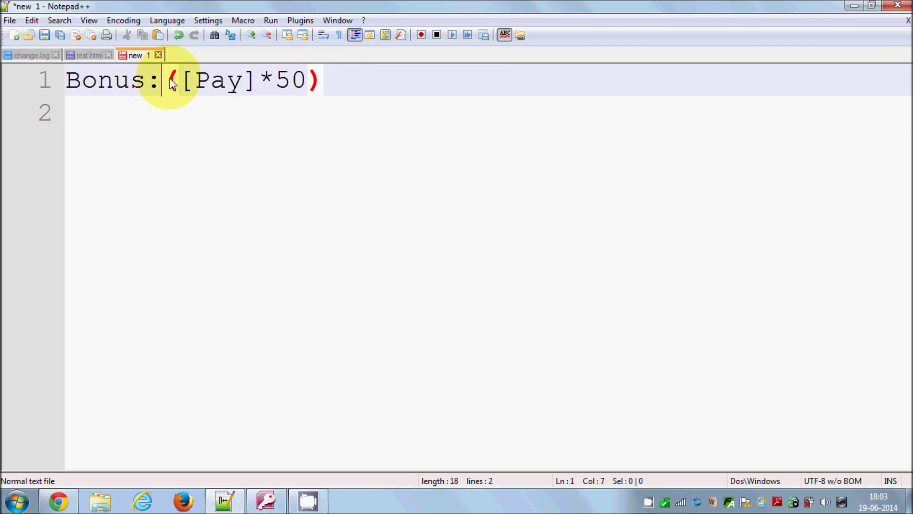
pyautogui.doubleClick(209, 81)
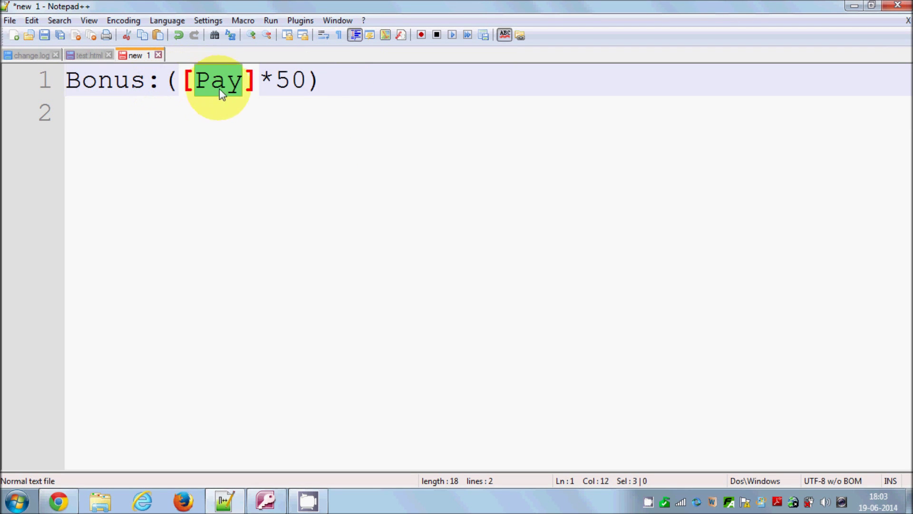
pyautogui.click(265, 80)
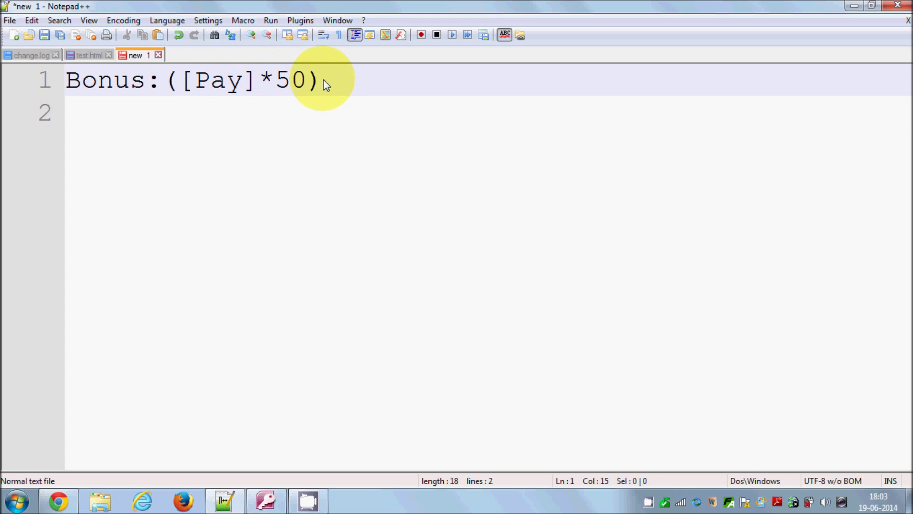
pyautogui.moveTo(321, 81); pyautogui.dragTo(162, 81)
pyautogui.click(50, 96)
# Step: Switch back to Access and accept Bonus:([Pay]*50) as the calculated field in the column after Pay
pyautogui.click(265, 500)
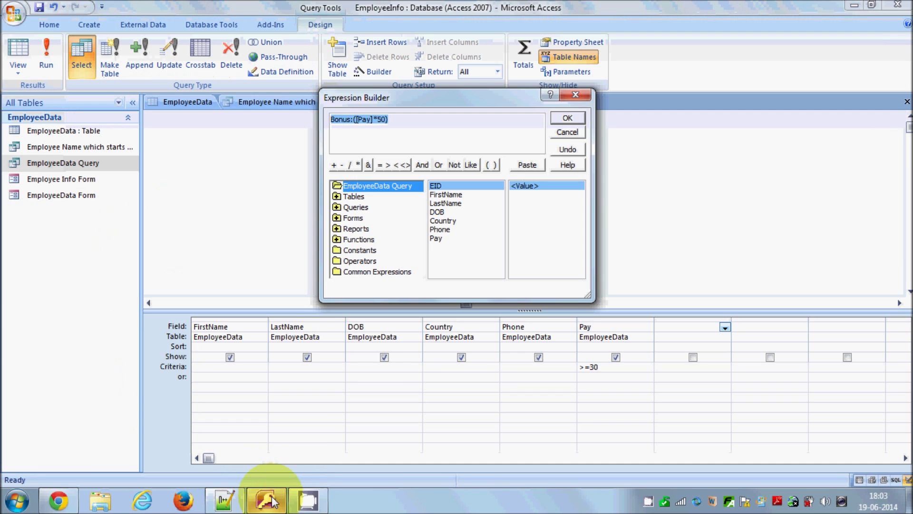
pyautogui.click(560, 121)
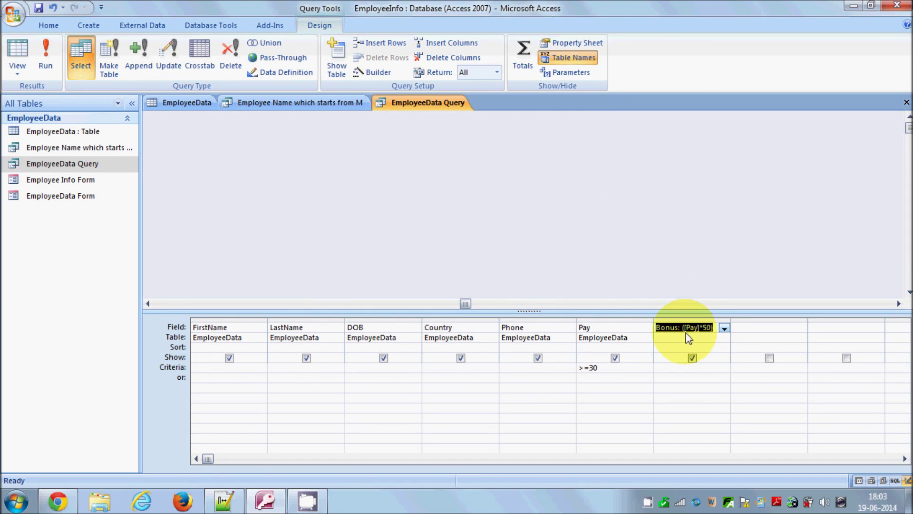
pyautogui.moveTo(680, 333); pyautogui.dragTo(715, 331)
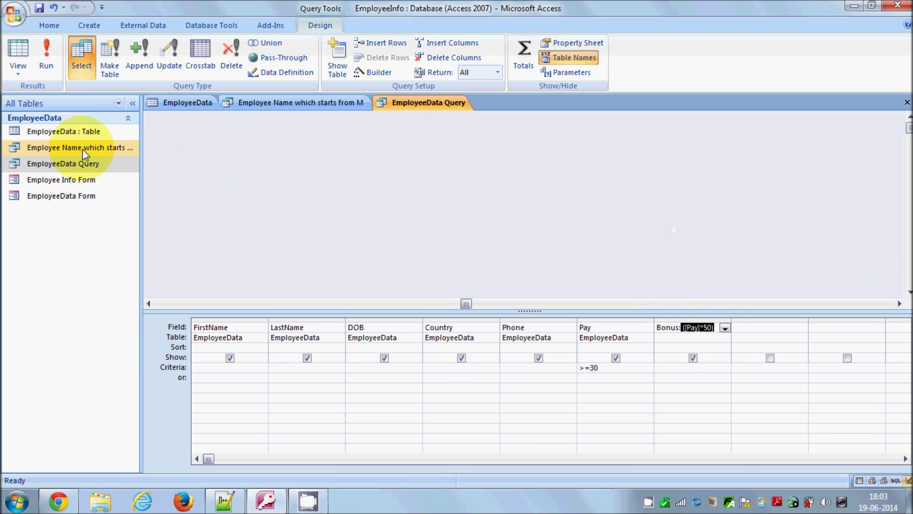
# Step: Run the query and compare the first record's Bonus value with its Pay value
pyautogui.click(47, 53)
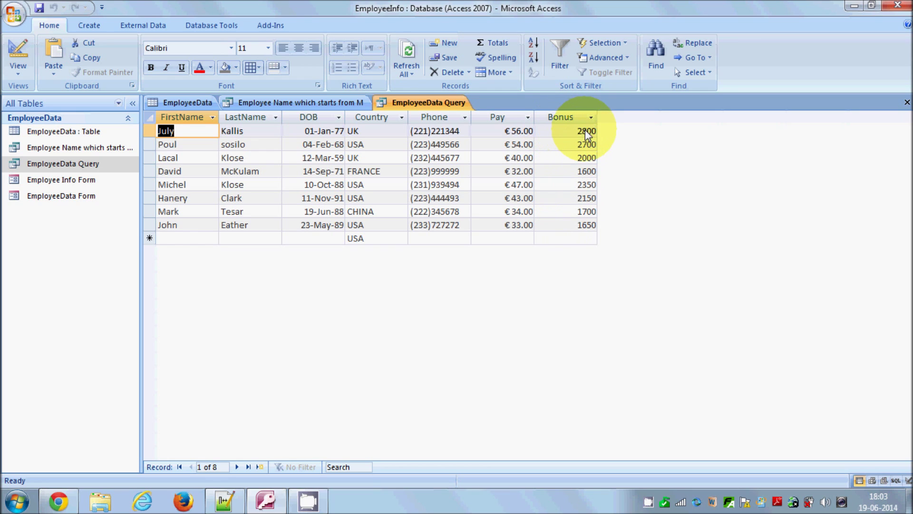
pyautogui.click(574, 133)
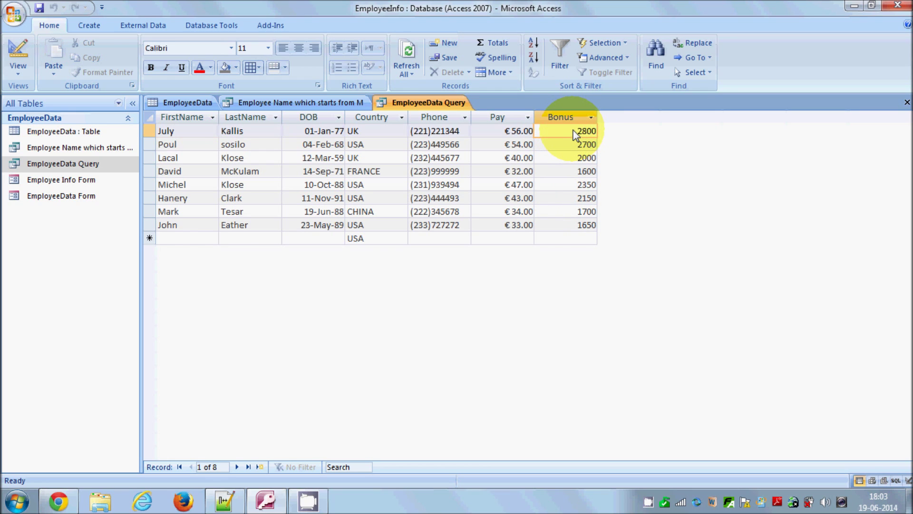
pyautogui.moveTo(577, 131); pyautogui.dragTo(592, 133)
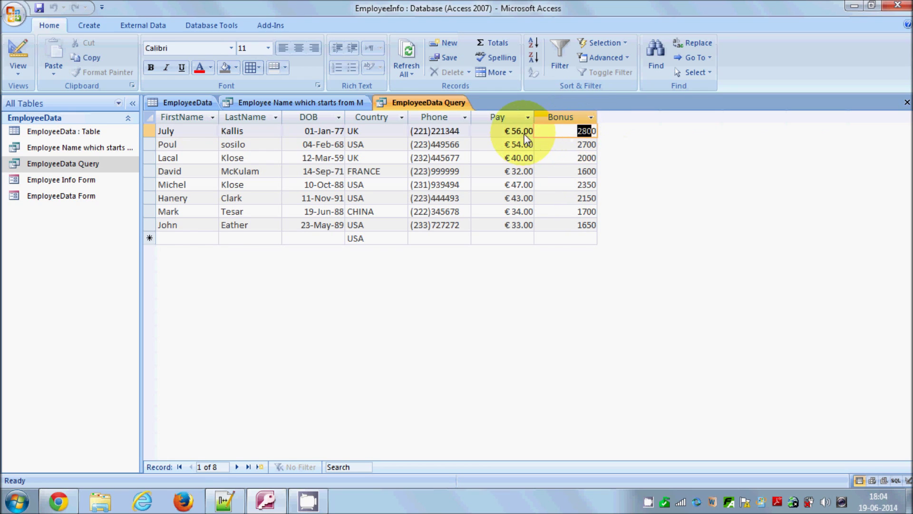
pyautogui.click(577, 135)
pyautogui.moveTo(576, 135); pyautogui.dragTo(598, 133)
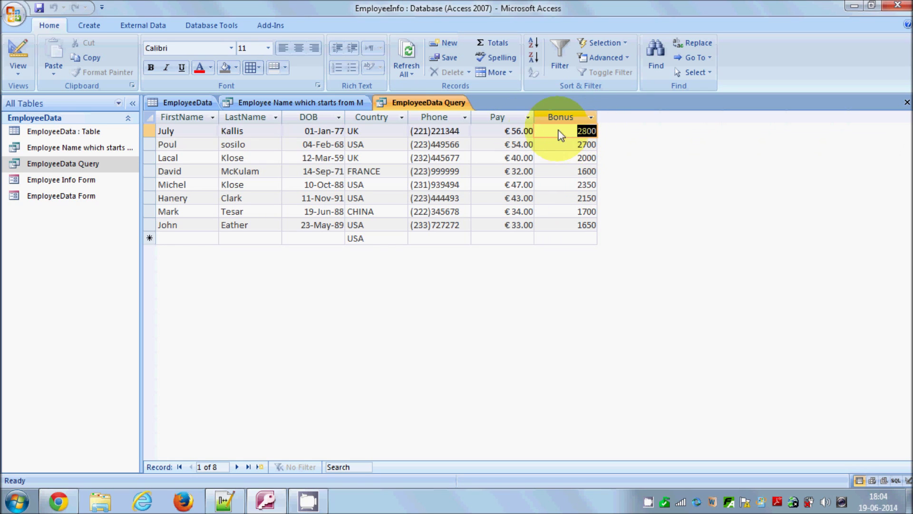
# Step: Examine the Bonus values of the first two records in the query results
pyautogui.click(578, 132)
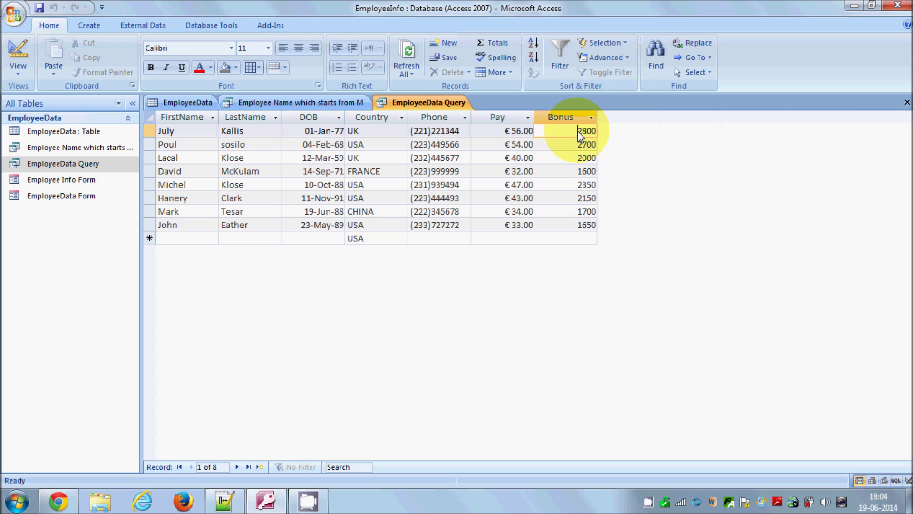
pyautogui.doubleClick(579, 133)
pyautogui.click(572, 150)
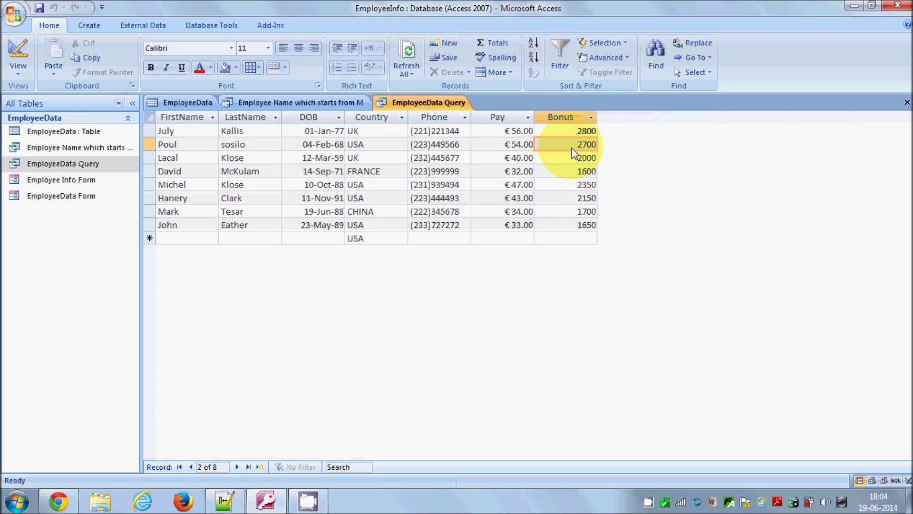
pyautogui.moveTo(574, 145); pyautogui.dragTo(604, 148)
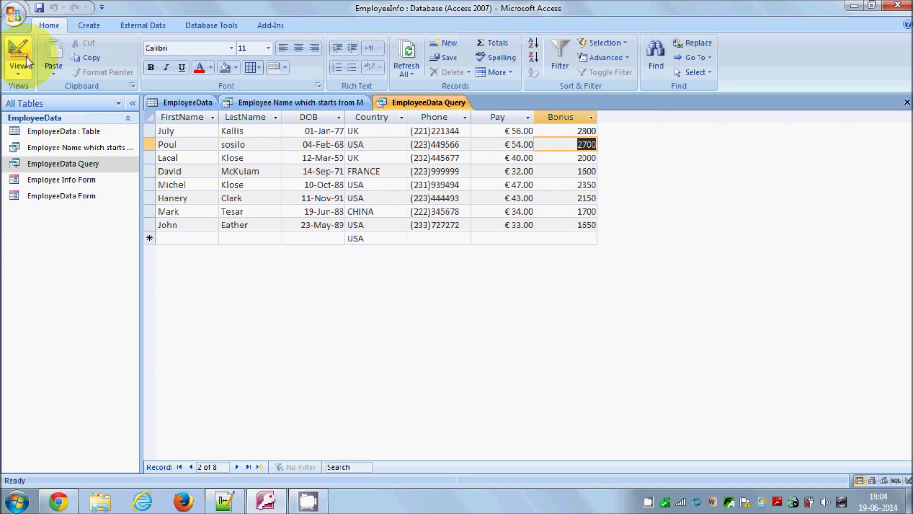
pyautogui.click(384, 505)
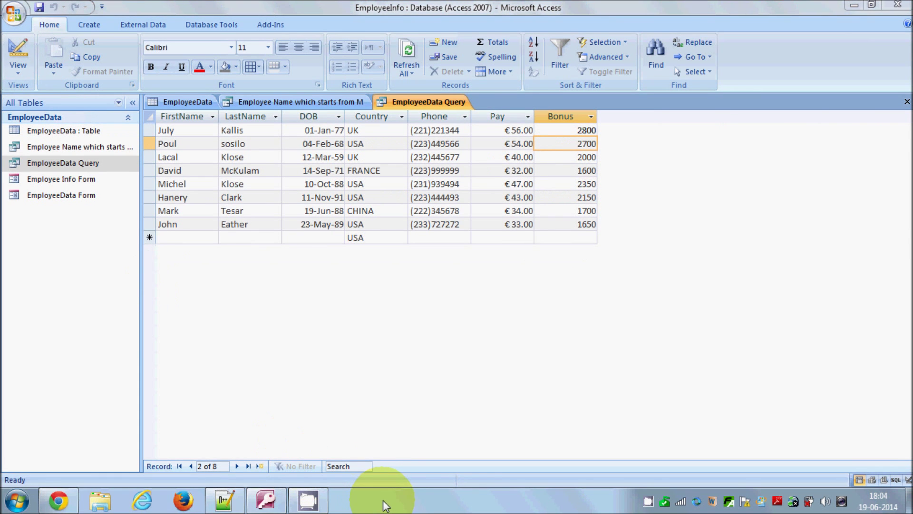
pyautogui.click(610, 156)
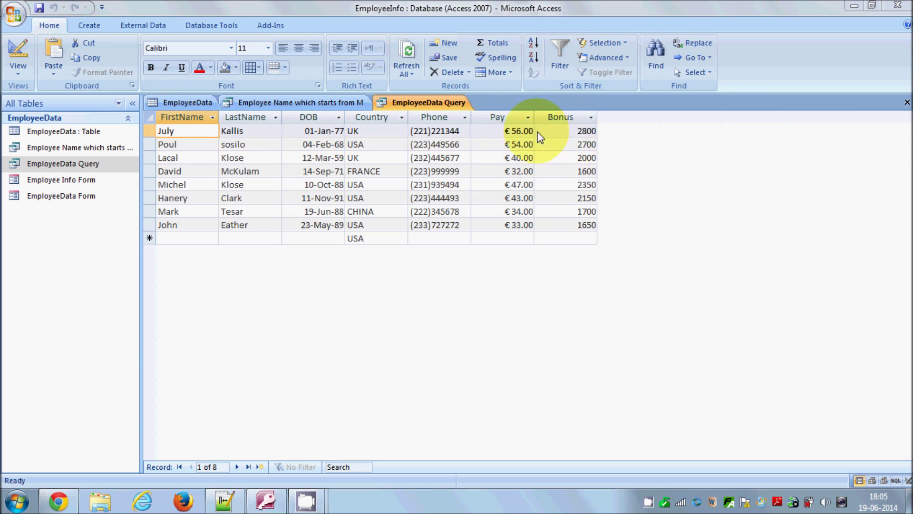
# Step: Set the calculated Bonus field's Format property to Euro in Design view and run the query
pyautogui.click(17, 53)
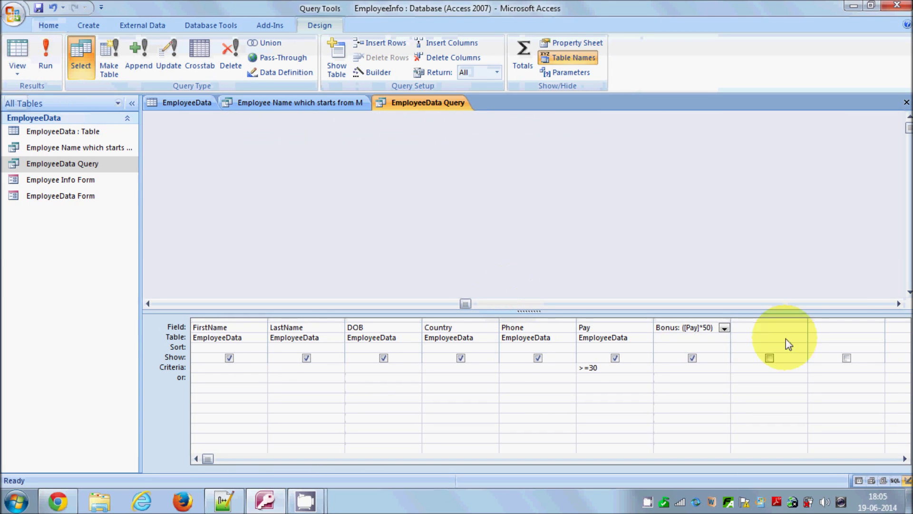
pyautogui.rightClick(703, 339)
pyautogui.click(742, 452)
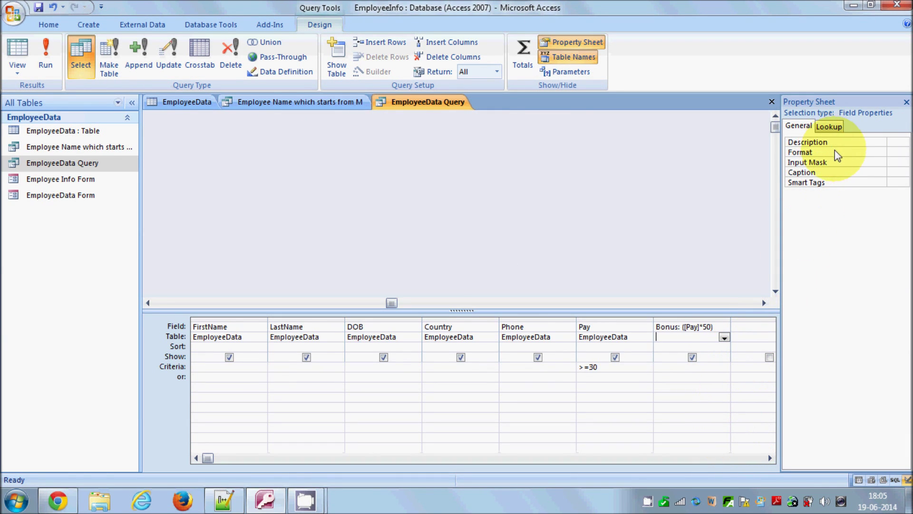
pyautogui.click(888, 154)
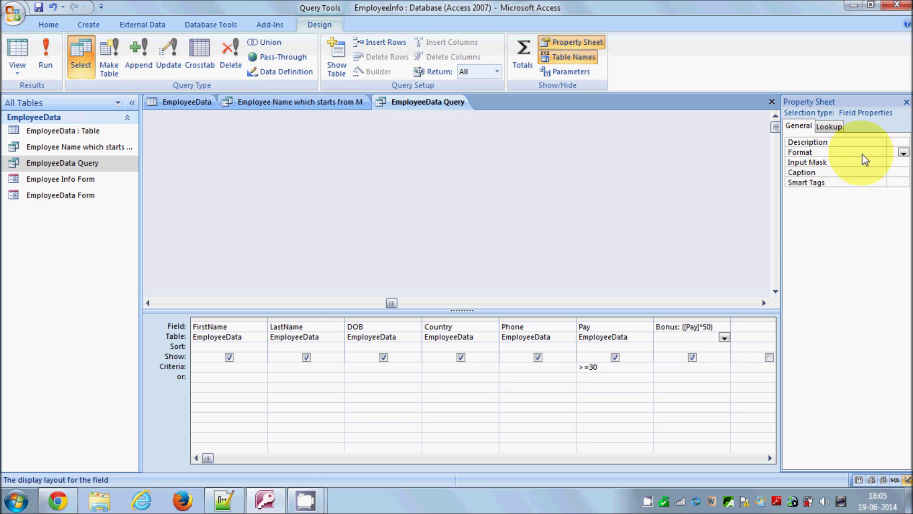
pyautogui.click(903, 152)
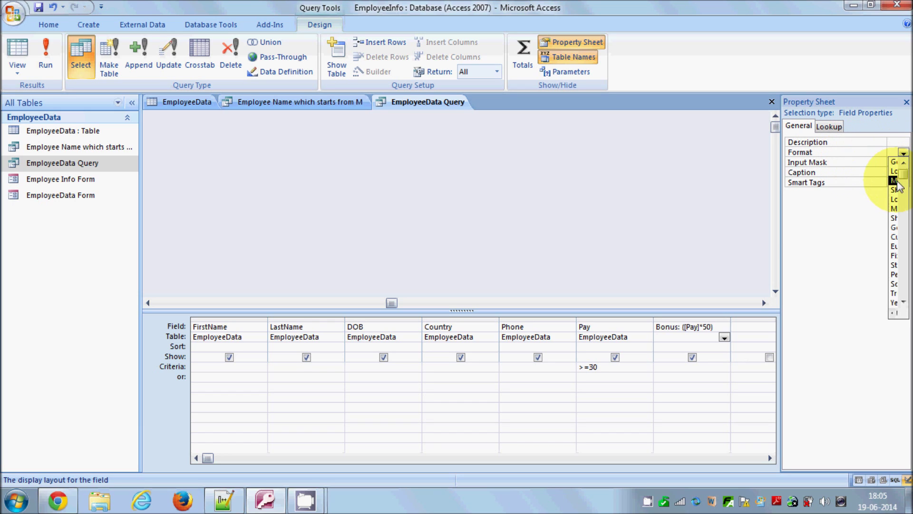
pyautogui.moveTo(886, 182); pyautogui.dragTo(845, 181)
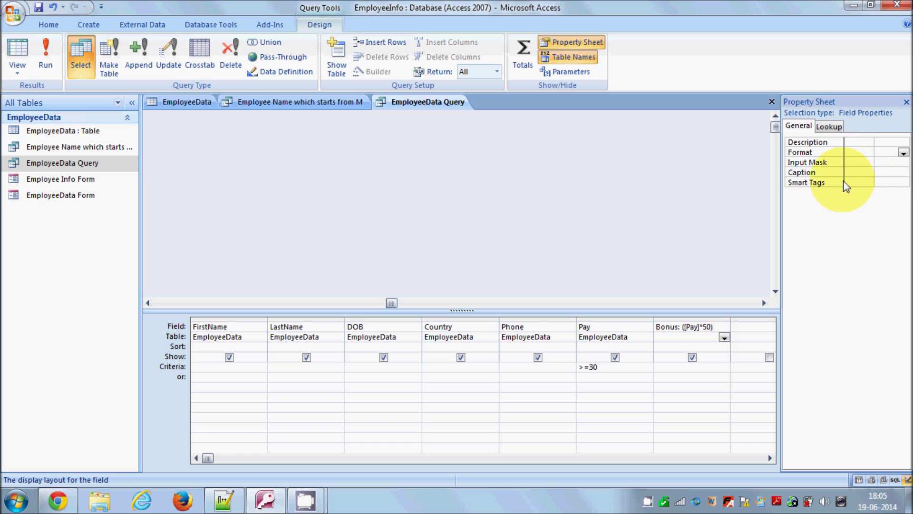
pyautogui.click(903, 153)
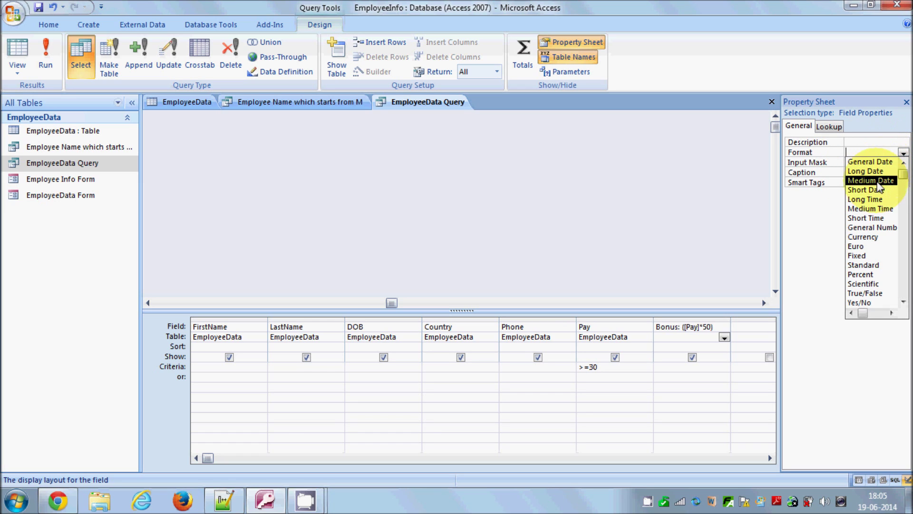
pyautogui.click(857, 246)
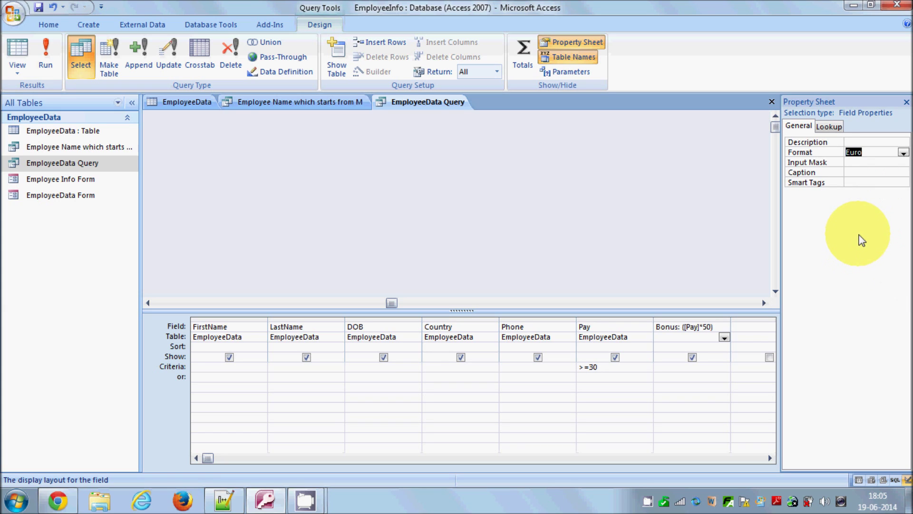
pyautogui.click(46, 61)
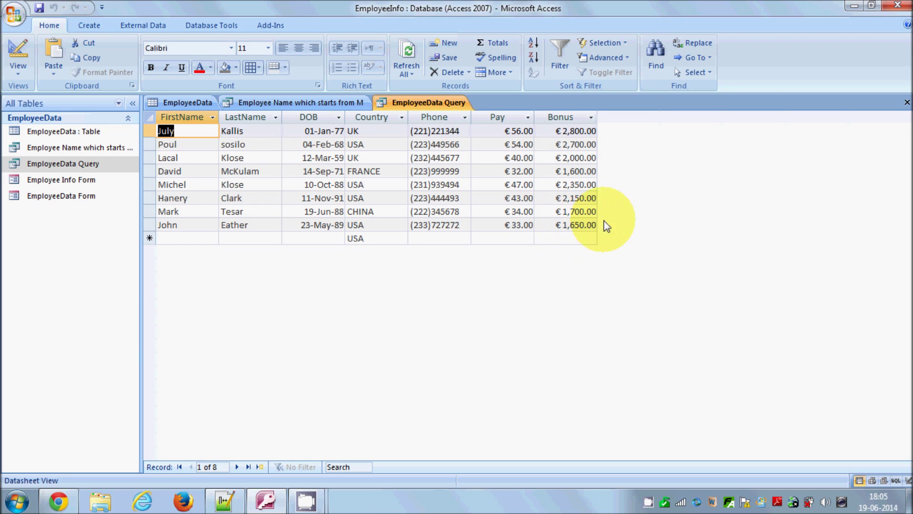
# Step: Return the query to Design view and bring the EmployeeData field list into view
pyautogui.click(37, 53)
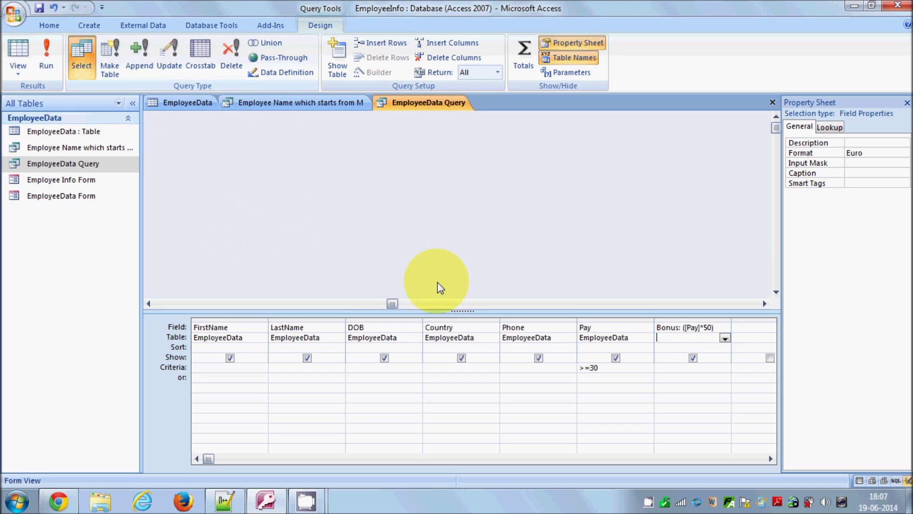
pyautogui.moveTo(395, 306); pyautogui.dragTo(159, 303)
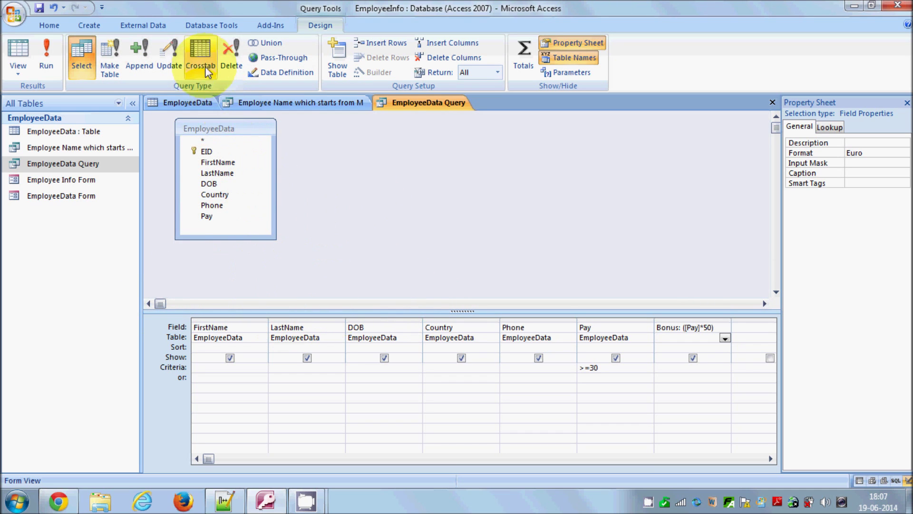
# Step: Change the query type to Update and examine the Update To and Criteria rows of the FirstName column
pyautogui.click(175, 55)
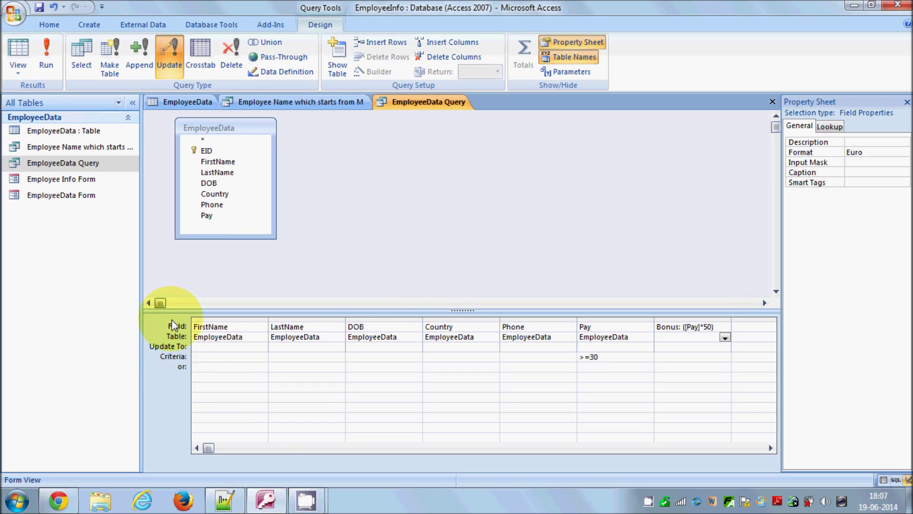
pyautogui.click(198, 348)
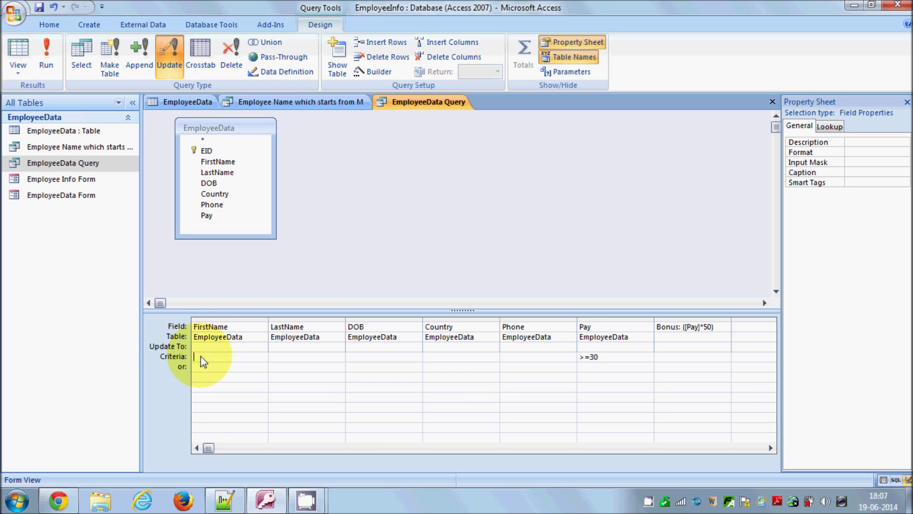
pyautogui.click(201, 357)
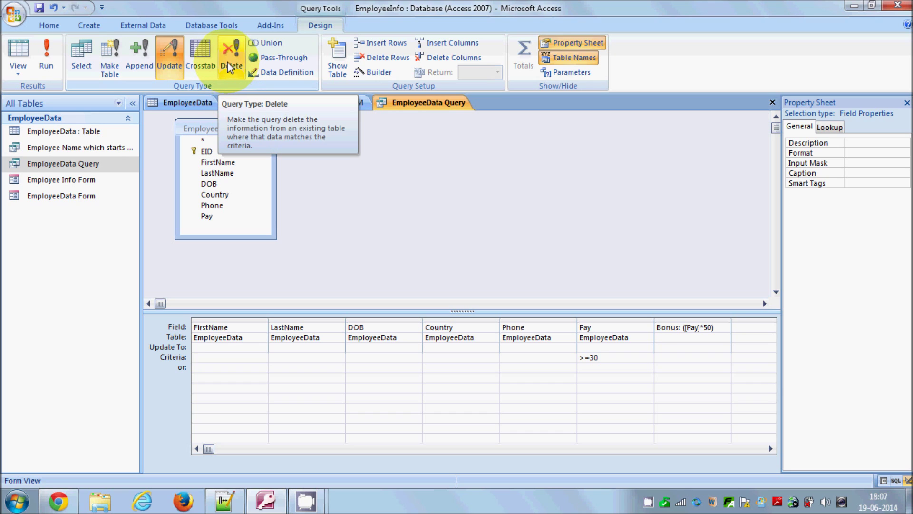
# Step: Change the query type to Delete and examine the EID key field and the FirstName column's Criteria cell
pyautogui.click(230, 67)
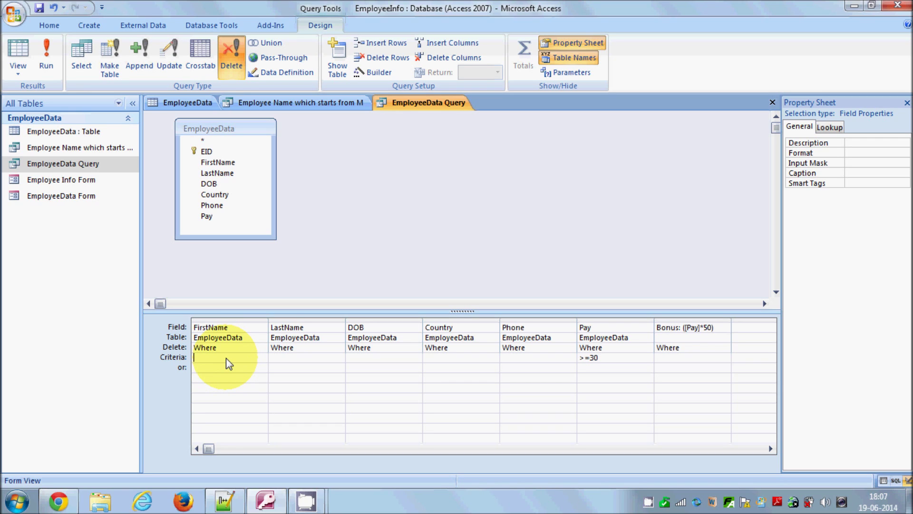
pyautogui.click(214, 152)
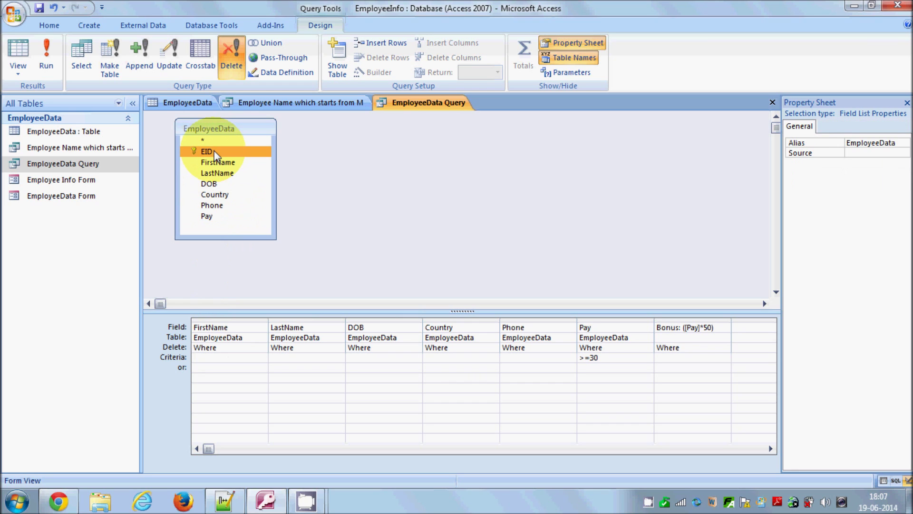
pyautogui.rightClick(215, 154)
pyautogui.click(203, 152)
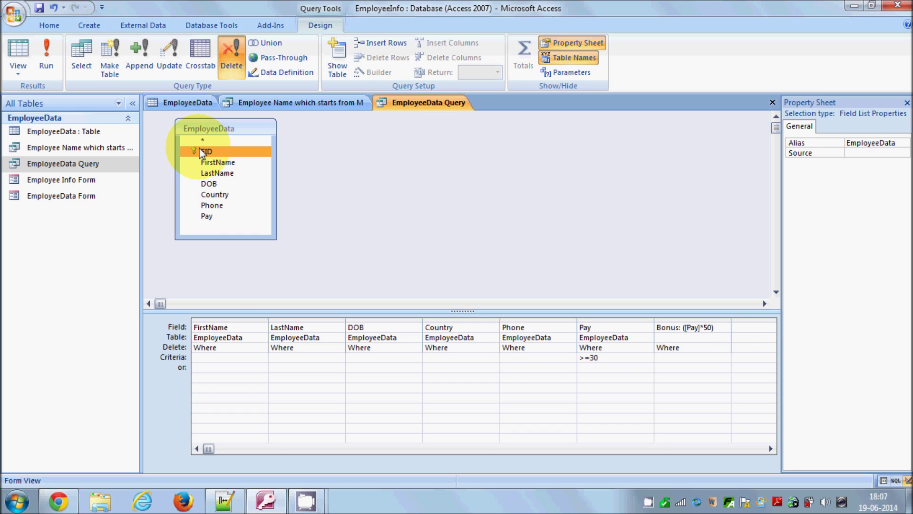
pyautogui.click(211, 360)
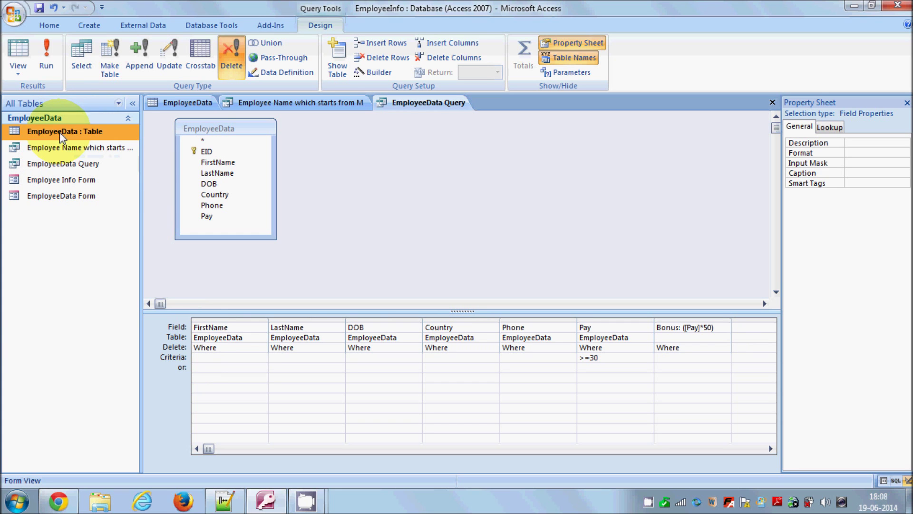
# Step: Look up the first name in the last record of the EmployeeData table
pyautogui.click(188, 103)
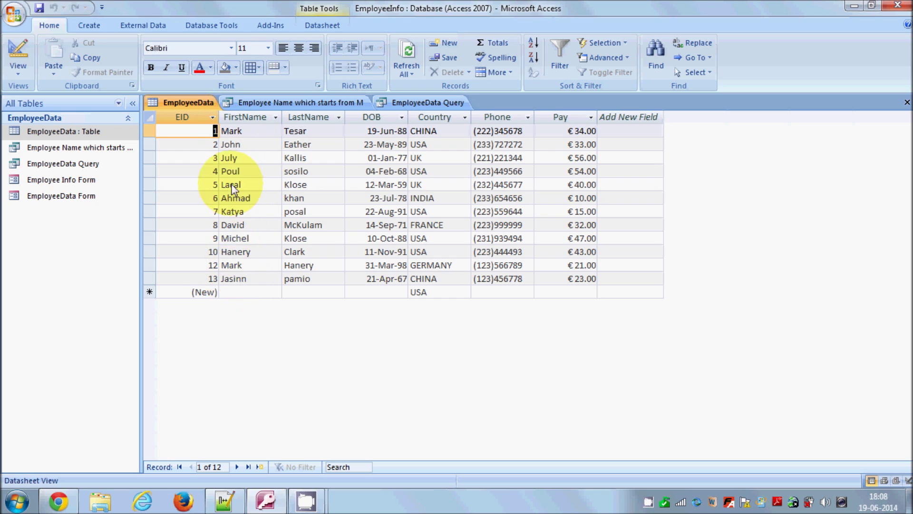
pyautogui.click(248, 281)
pyautogui.moveTo(253, 279); pyautogui.dragTo(220, 282)
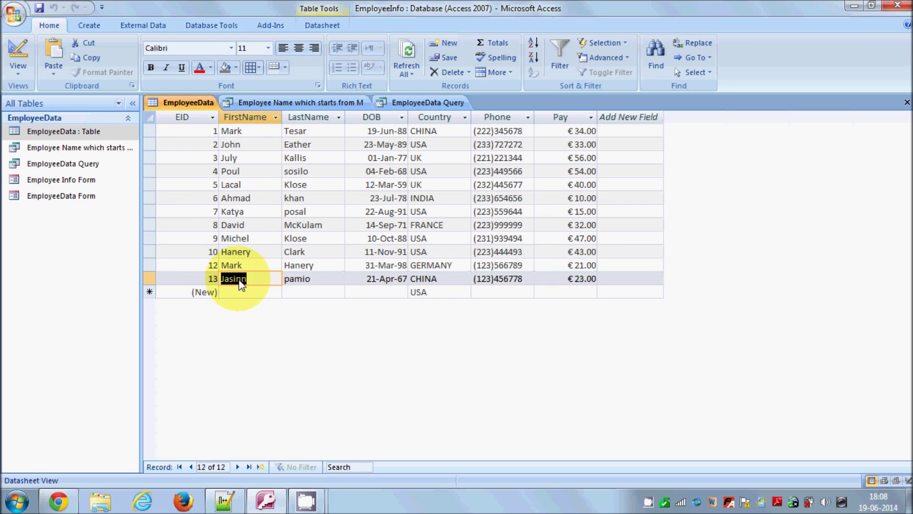
pyautogui.click(66, 165)
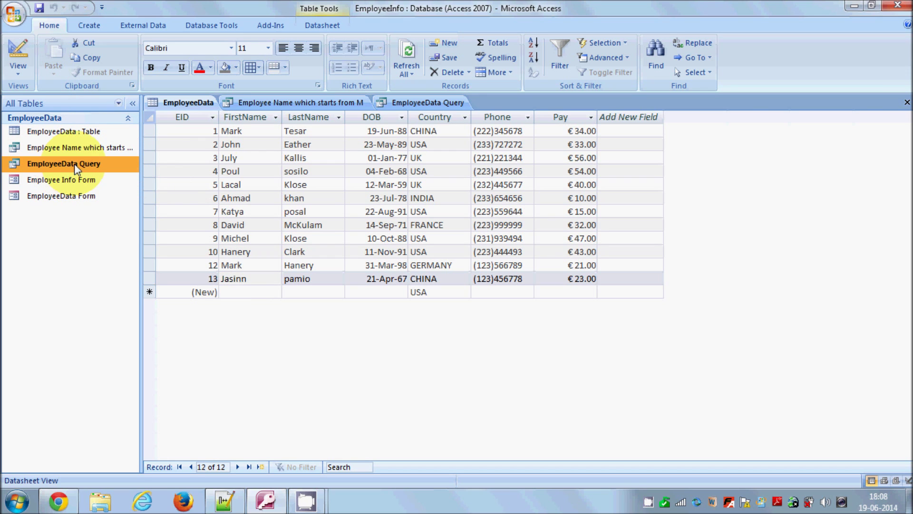
# Step: Return to EmployeeData Query and enter the last employee's first name as the FirstName deletion criterion
pyautogui.click(401, 102)
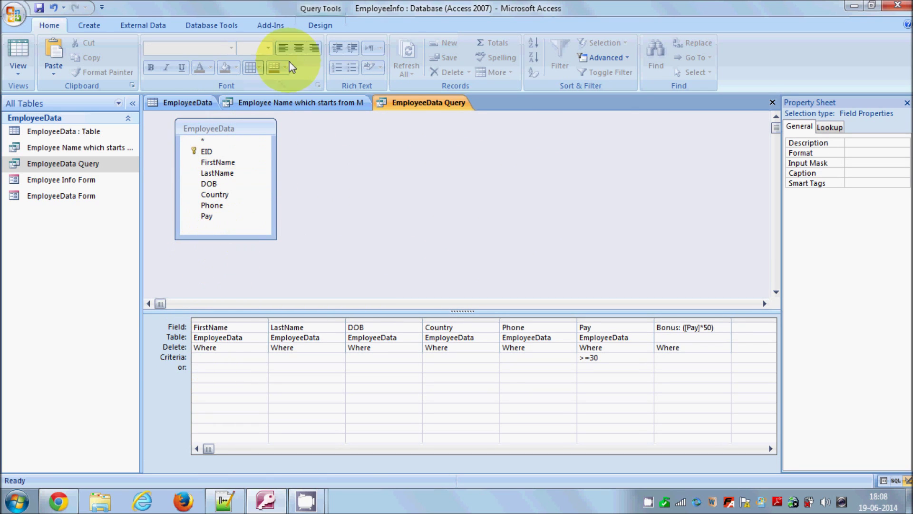
pyautogui.click(320, 25)
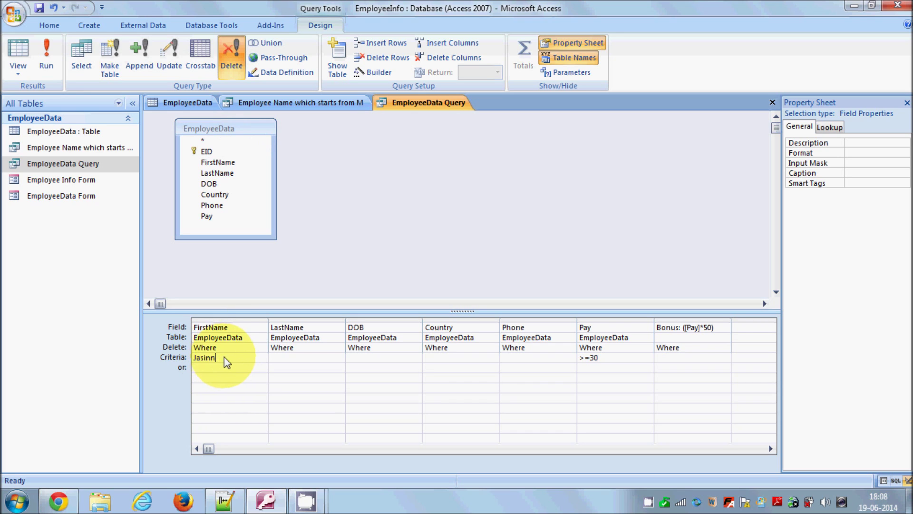
pyautogui.hotkey('shift', 'Left')
pyautogui.hotkey('shift', 'Left')
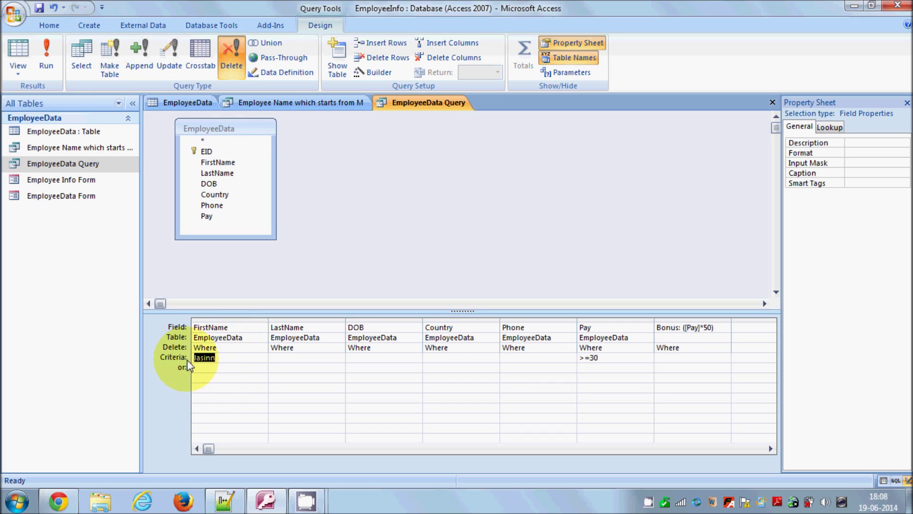
pyautogui.click(230, 357)
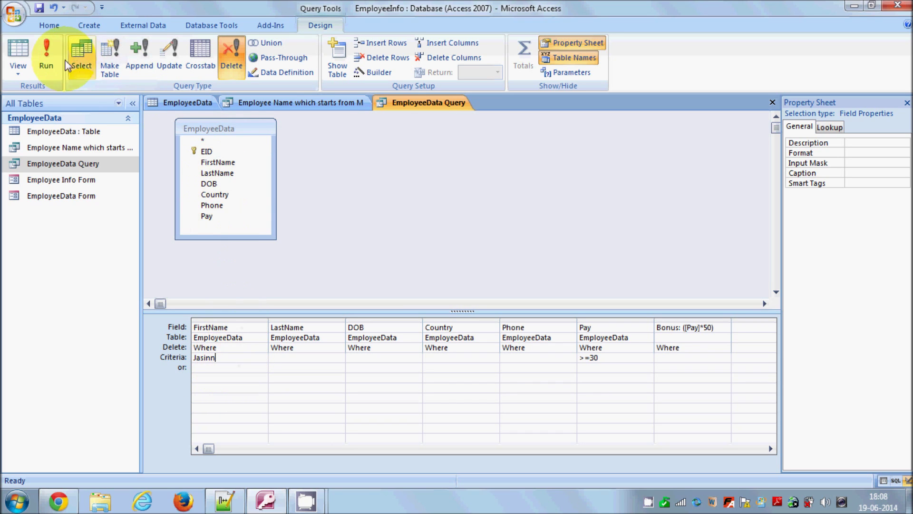
# Step: Try to run the delete query with both the FirstName criterion and the Pay criterion >=30 in place
pyautogui.click(47, 59)
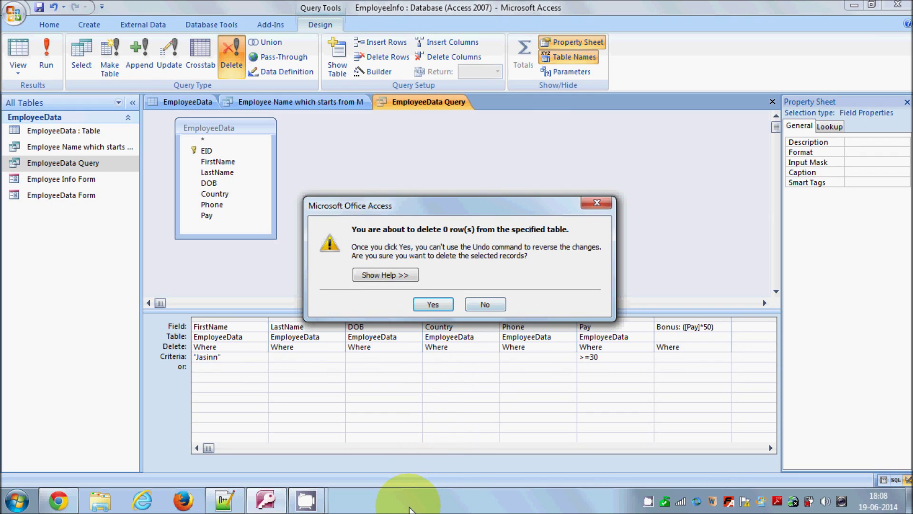
pyautogui.click(408, 508)
pyautogui.press('Return')
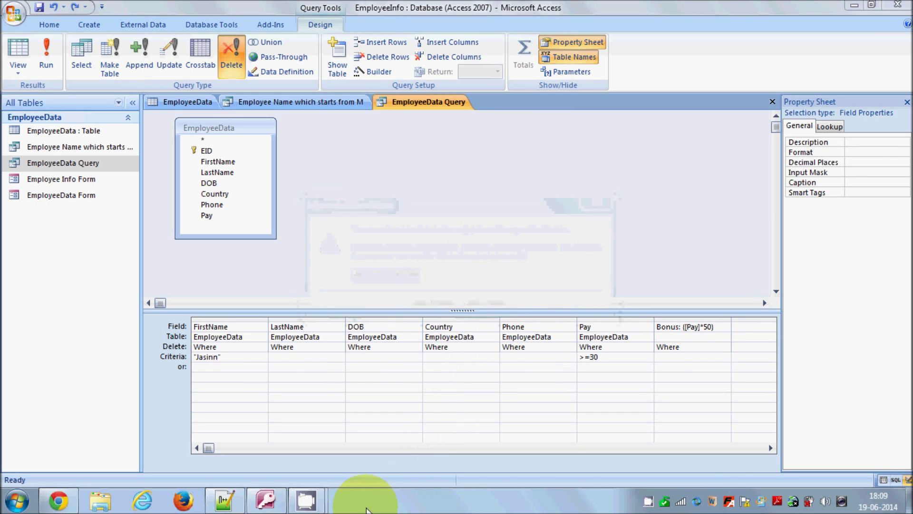
# Step: Clear the >=30 criterion from the Pay field, then run the delete query and decline the deletion
pyautogui.moveTo(607, 363); pyautogui.dragTo(573, 359)
pyautogui.click(608, 357)
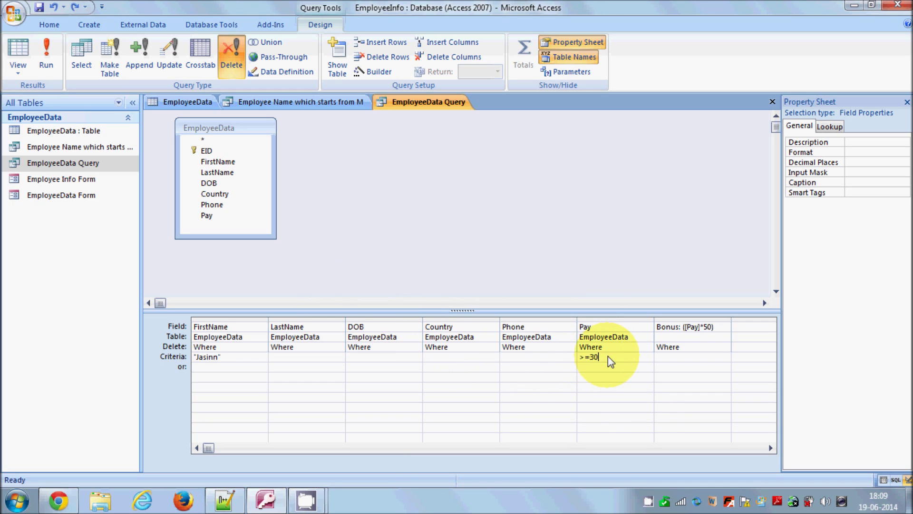
pyautogui.moveTo(608, 357); pyautogui.dragTo(577, 357)
pyautogui.press('Delete')
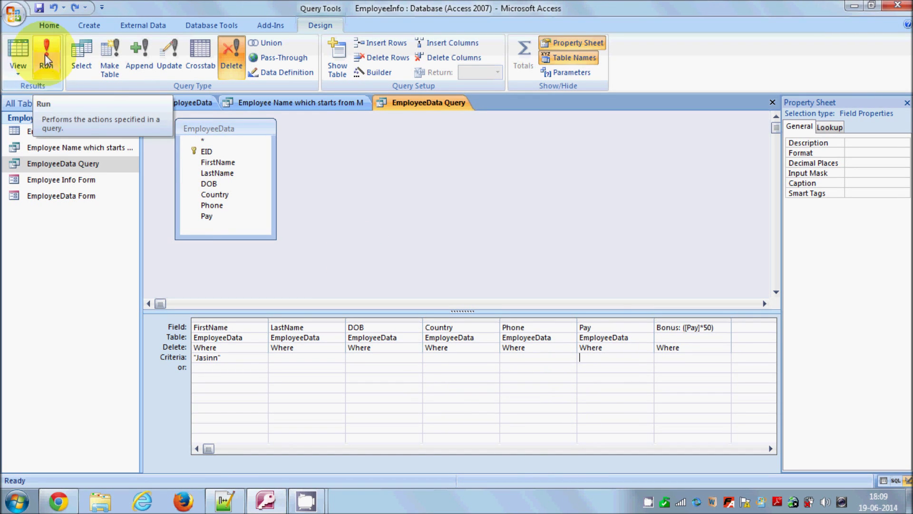
pyautogui.click(46, 59)
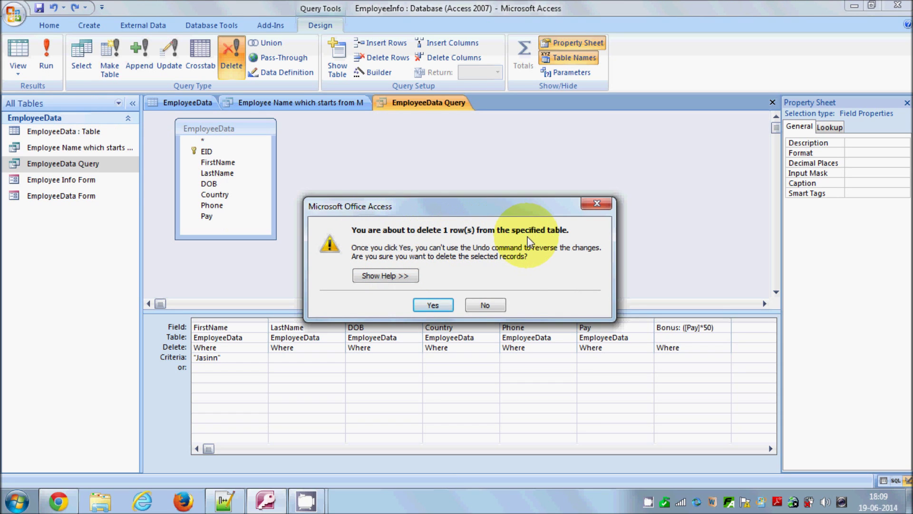
pyautogui.click(483, 308)
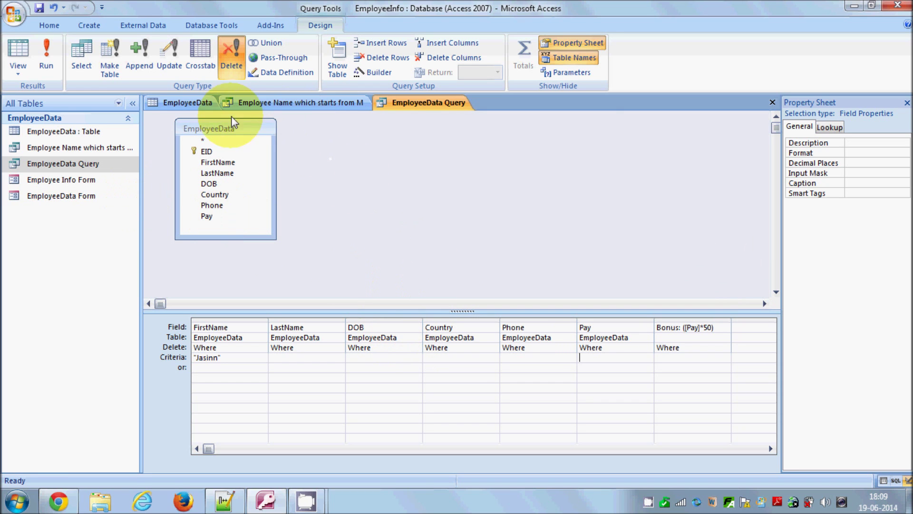
# Step: Check the last record and its EID in the EmployeeData table
pyautogui.click(183, 102)
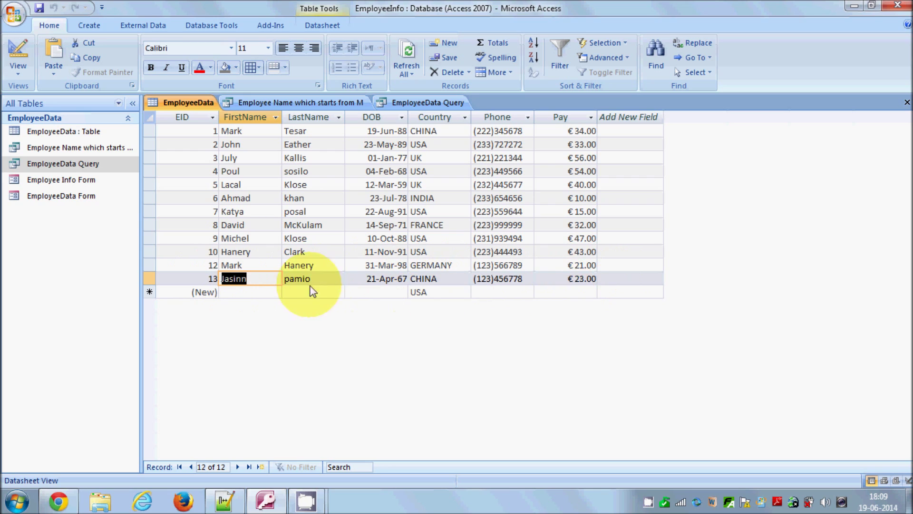
pyautogui.click(196, 278)
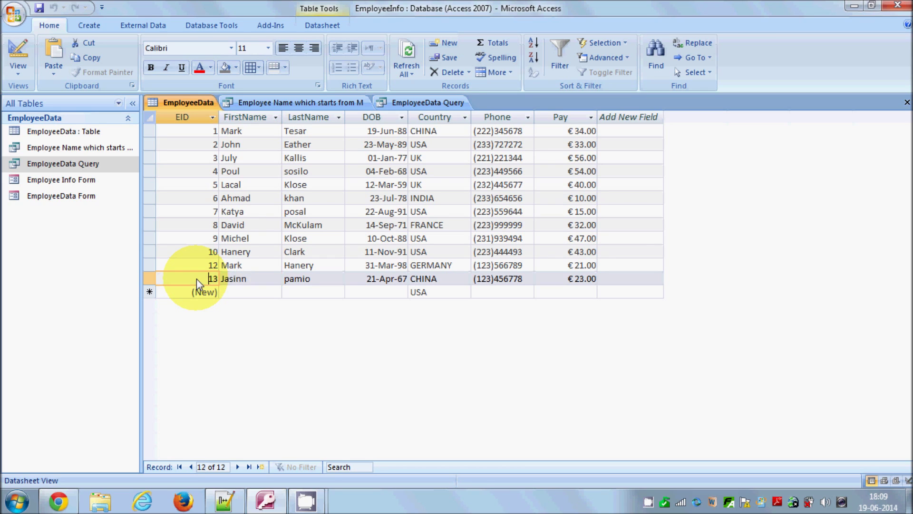
pyautogui.moveTo(190, 279); pyautogui.dragTo(218, 279)
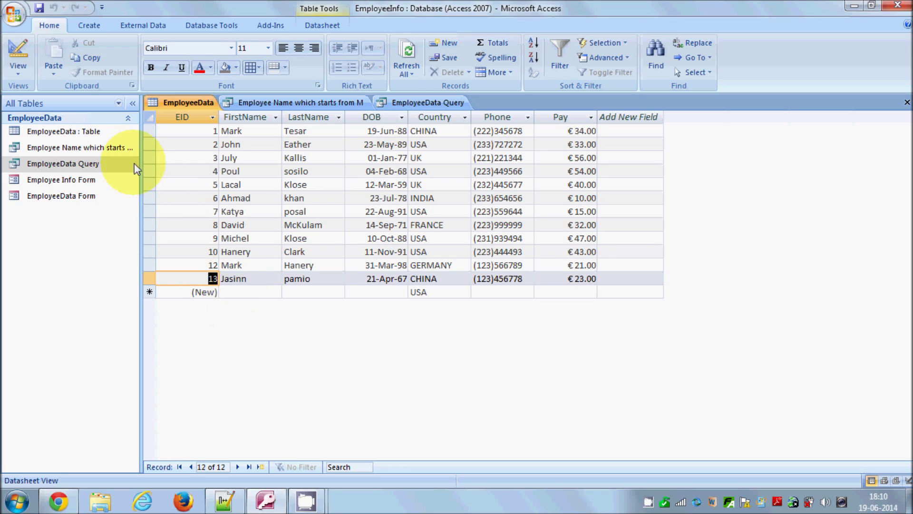
pyautogui.click(14, 71)
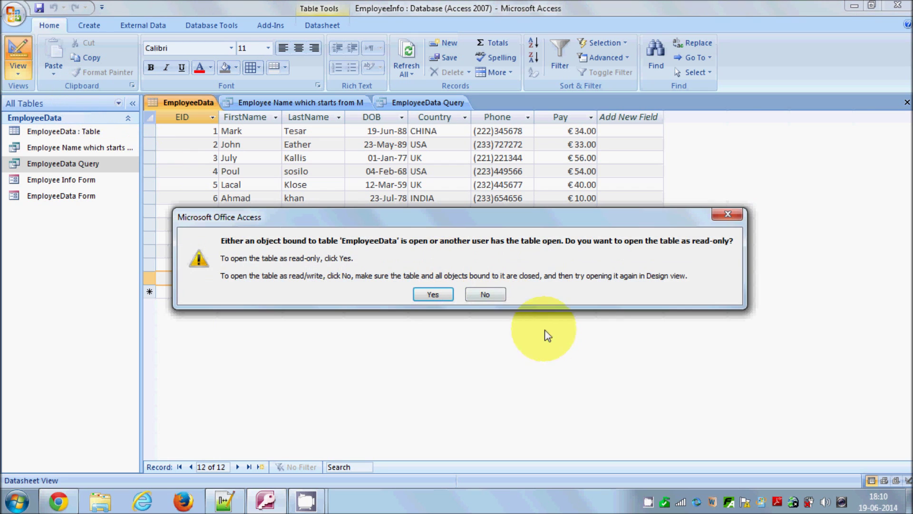
pyautogui.click(726, 214)
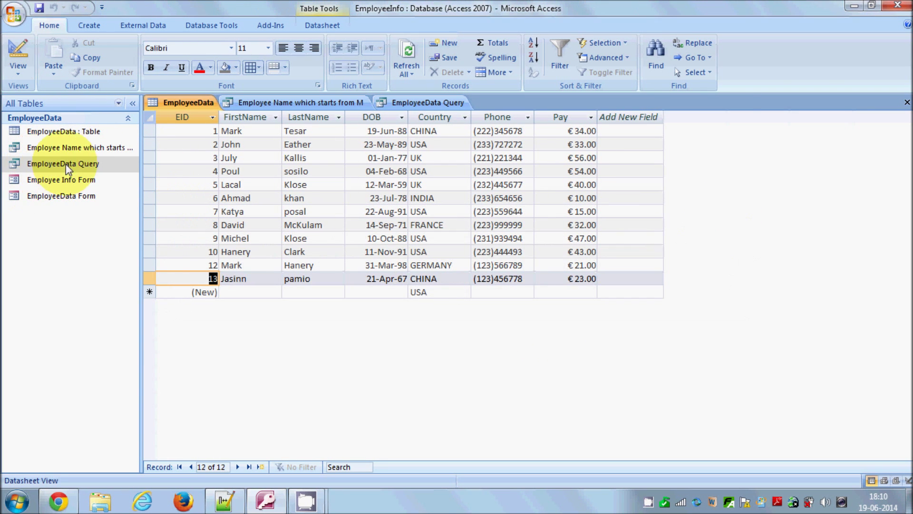
# Step: Return to EmployeeData Query and display the delete query in SQL View
pyautogui.click(412, 106)
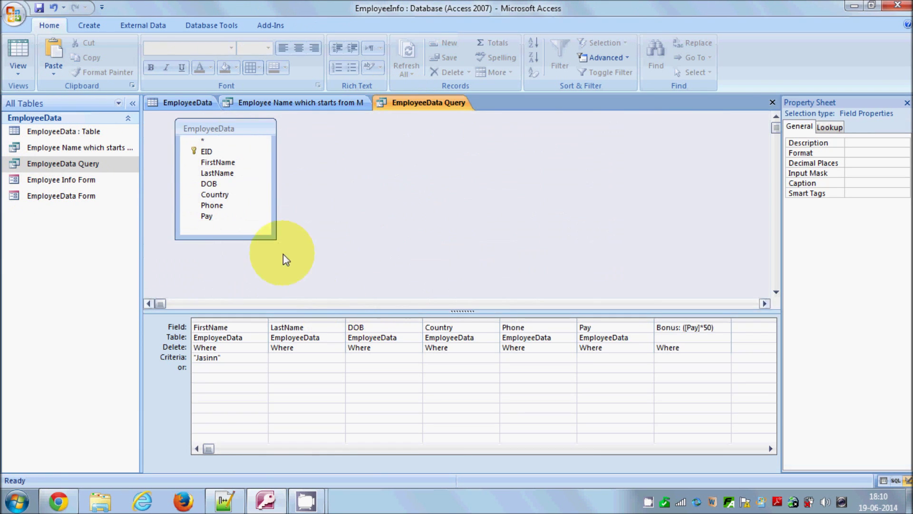
pyautogui.click(320, 26)
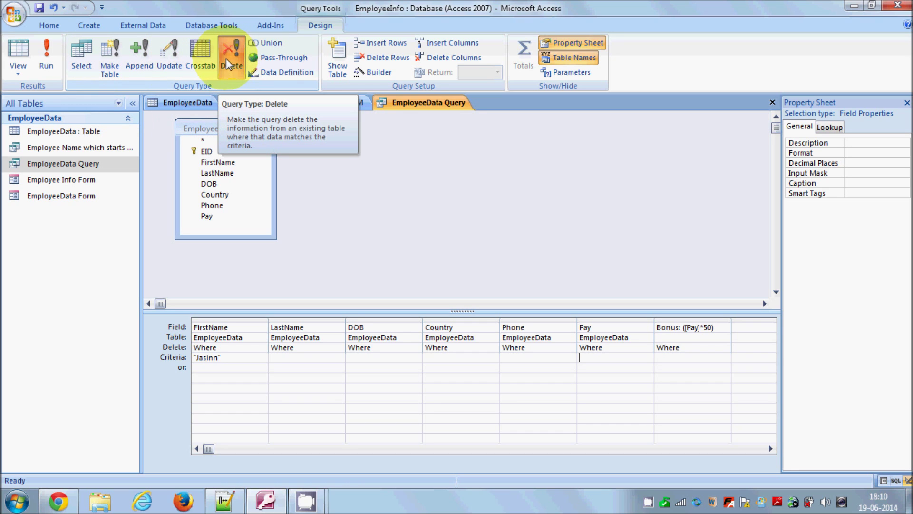
pyautogui.click(18, 71)
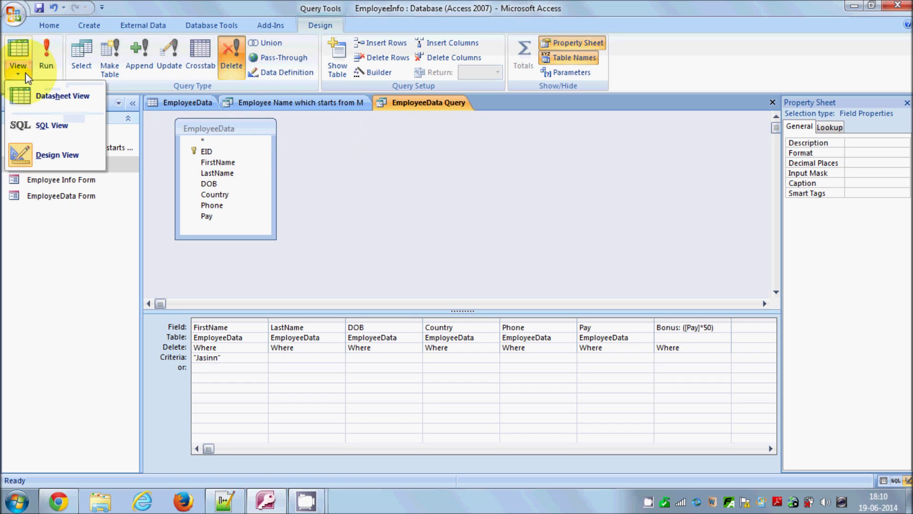
pyautogui.click(45, 128)
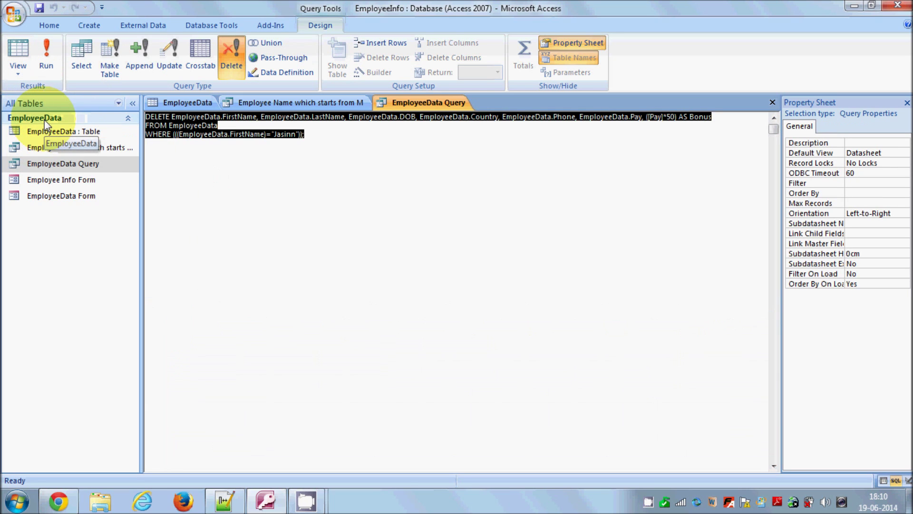
pyautogui.click(23, 76)
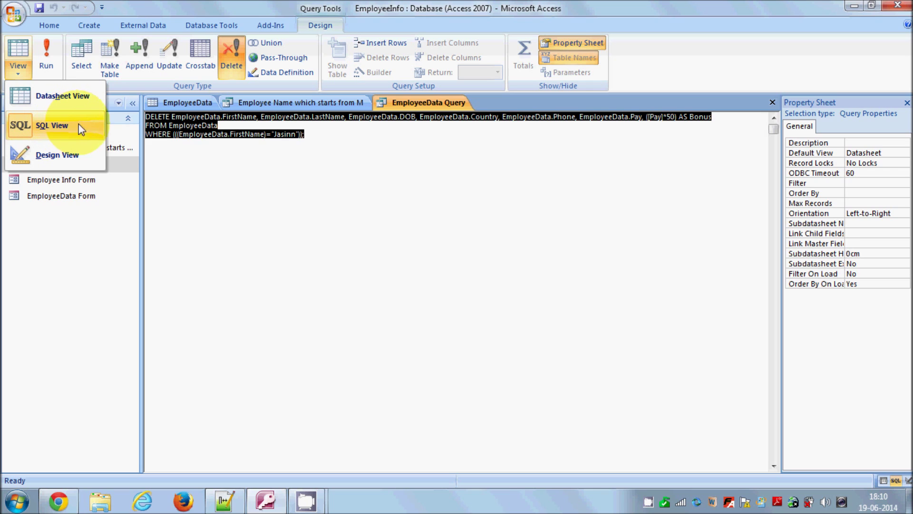
# Step: Highlight the whole DELETE statement, from its field list through the WHERE clause, to examine its SQL
pyautogui.click(330, 134)
pyautogui.moveTo(330, 133); pyautogui.dragTo(130, 107)
pyautogui.moveTo(315, 133); pyautogui.dragTo(133, 108)
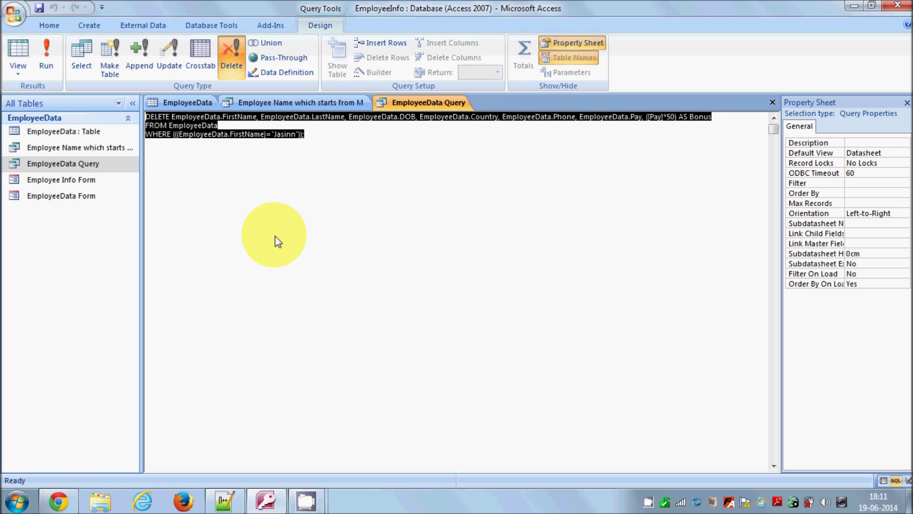
pyautogui.moveTo(318, 132); pyautogui.dragTo(145, 116)
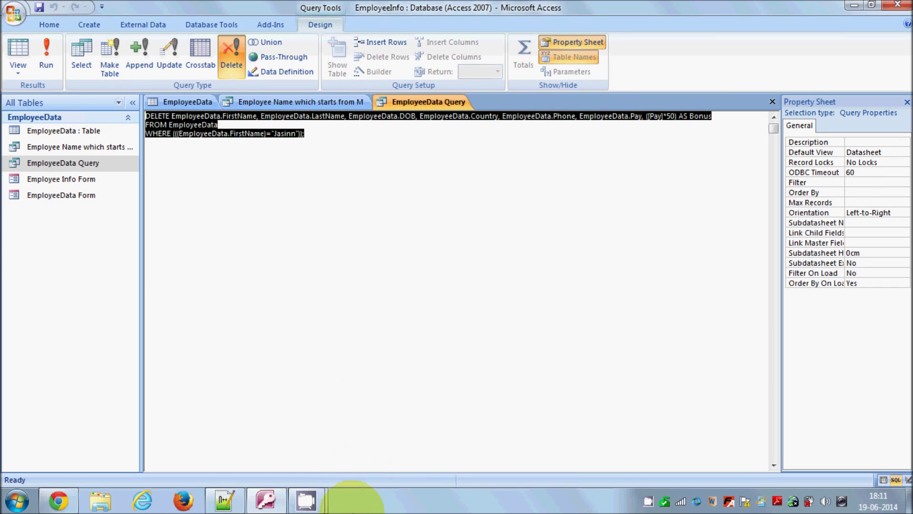
pyautogui.click(358, 502)
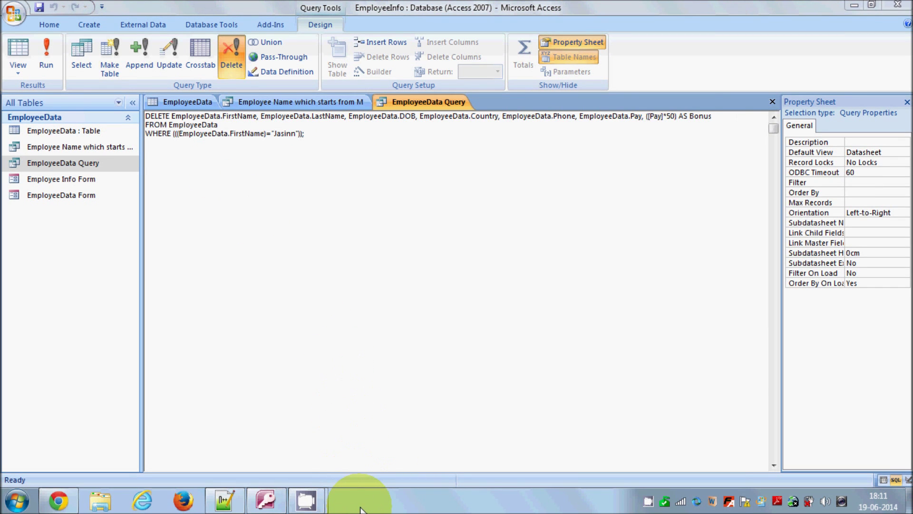